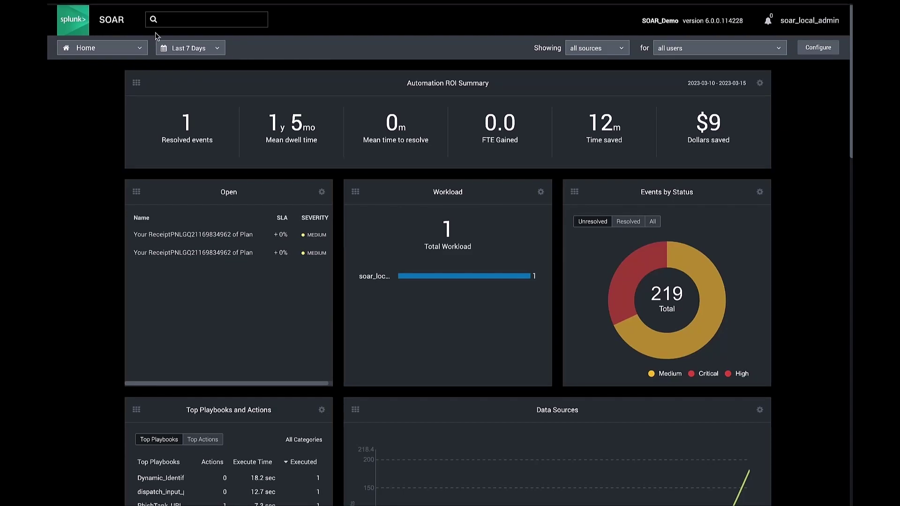
Filter the configured apps down to VirusTotal v3 by searching 'virustotal'
click(106, 49)
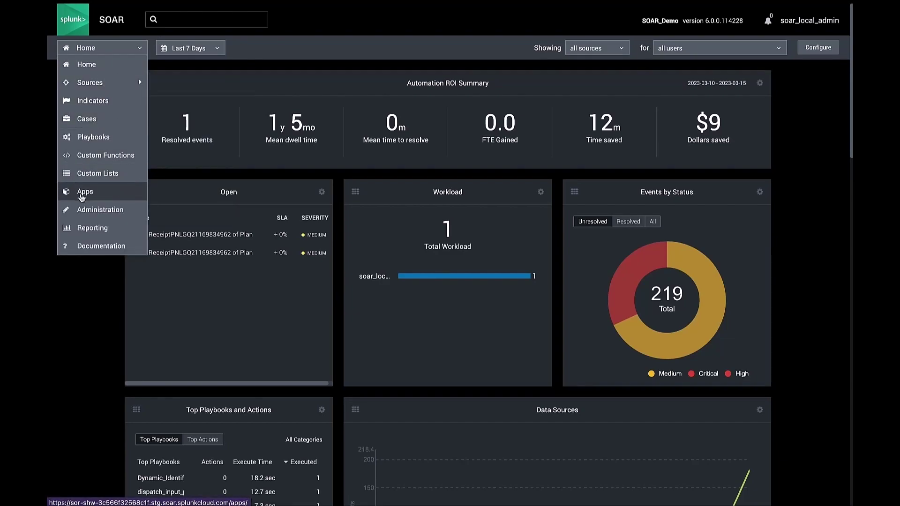
click(83, 192)
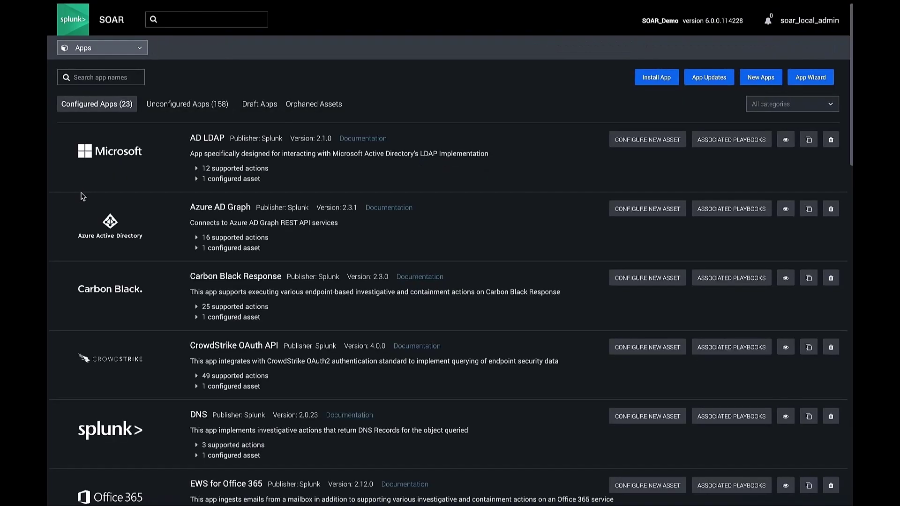
click(108, 78)
text(virustotal)
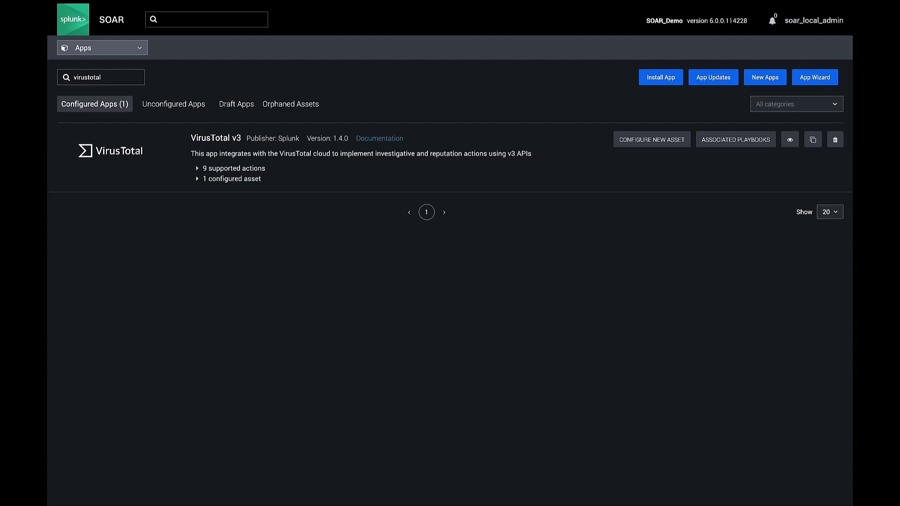
Open the VirusTotal_v3_Identifier_Reputation_Analysis playbook and map its missing virustotal_v3 configuration to virustotal_api
click(725, 146)
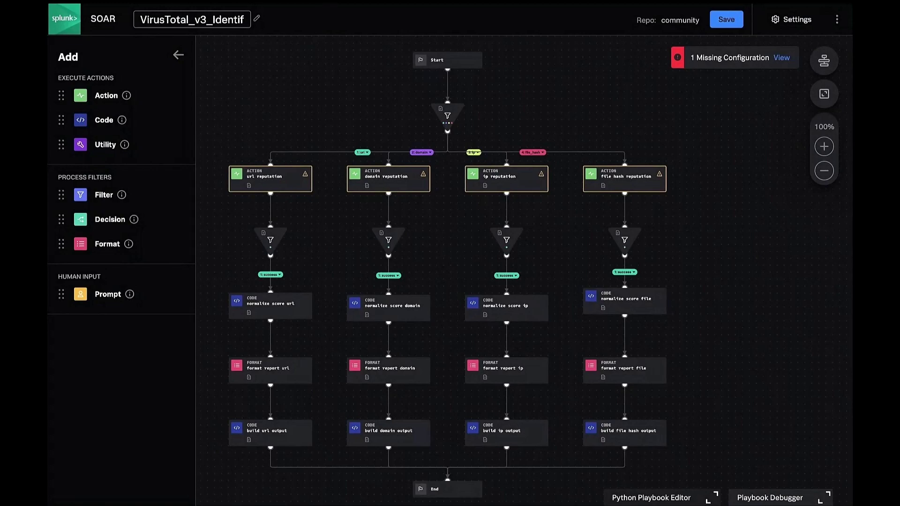
click(781, 59)
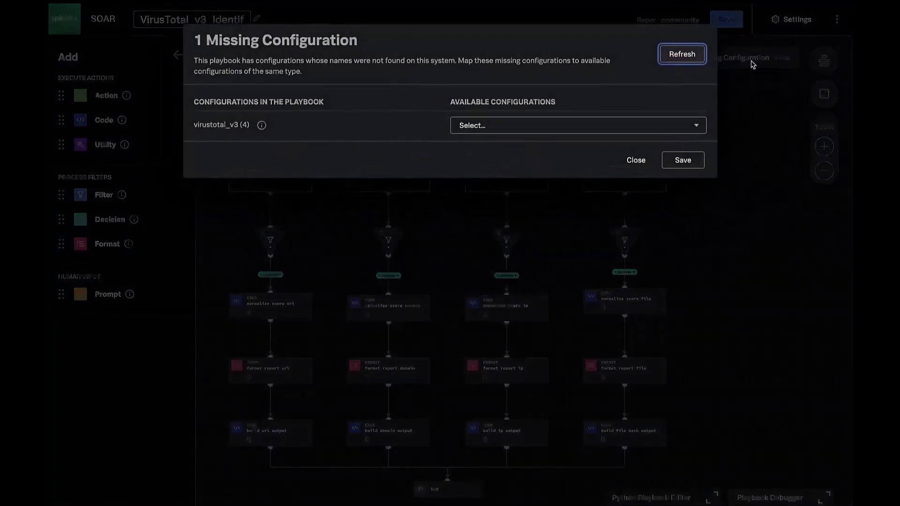
click(521, 126)
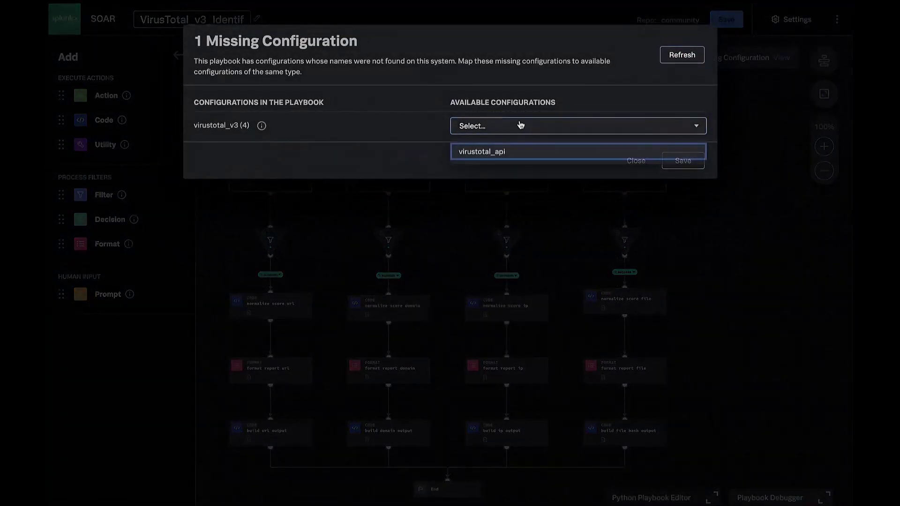
click(522, 153)
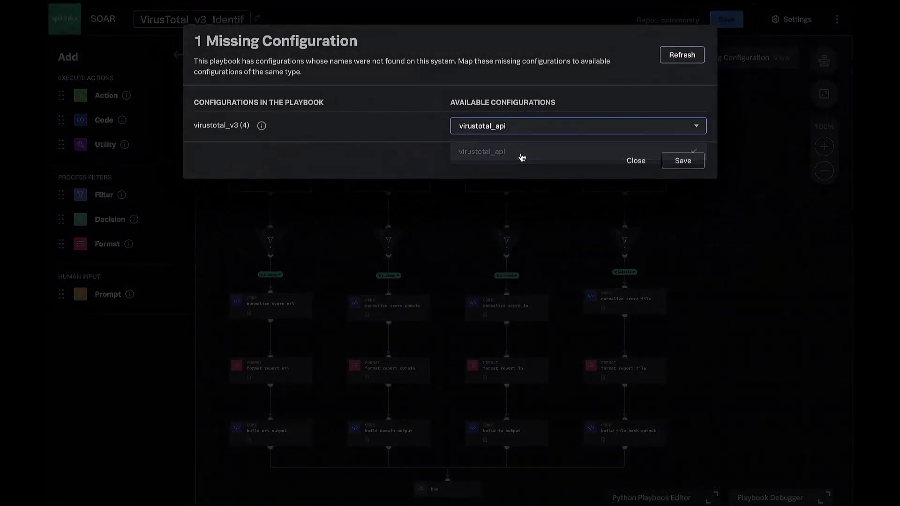
click(683, 164)
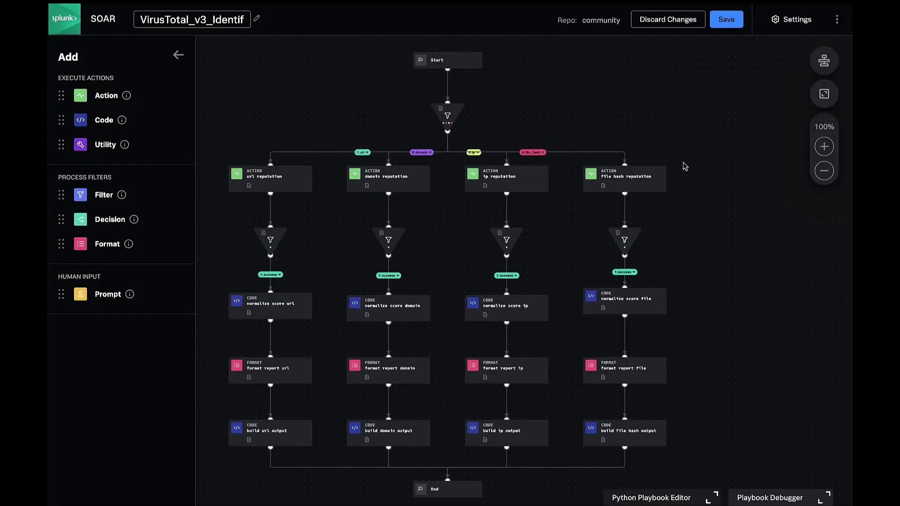
Inspect the playbook's Start node inputs and End node outputs
click(433, 66)
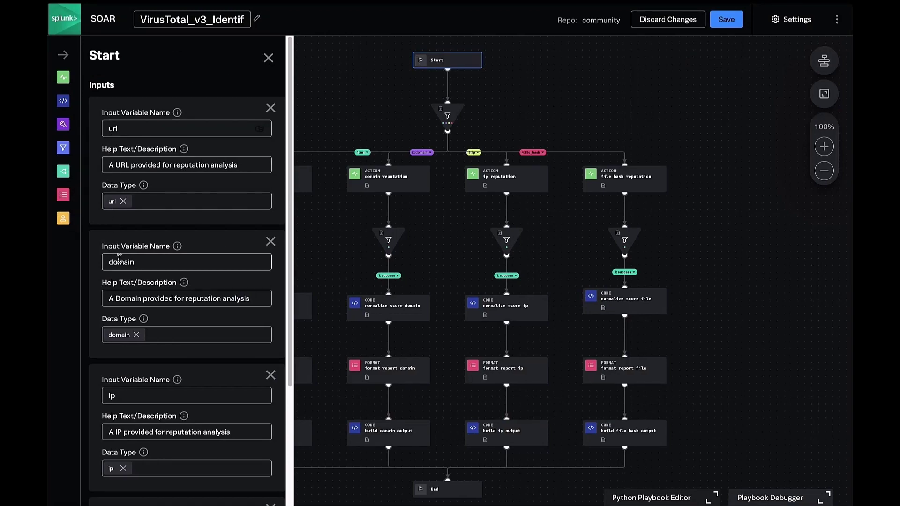
scroll(116, 253, down, 4)
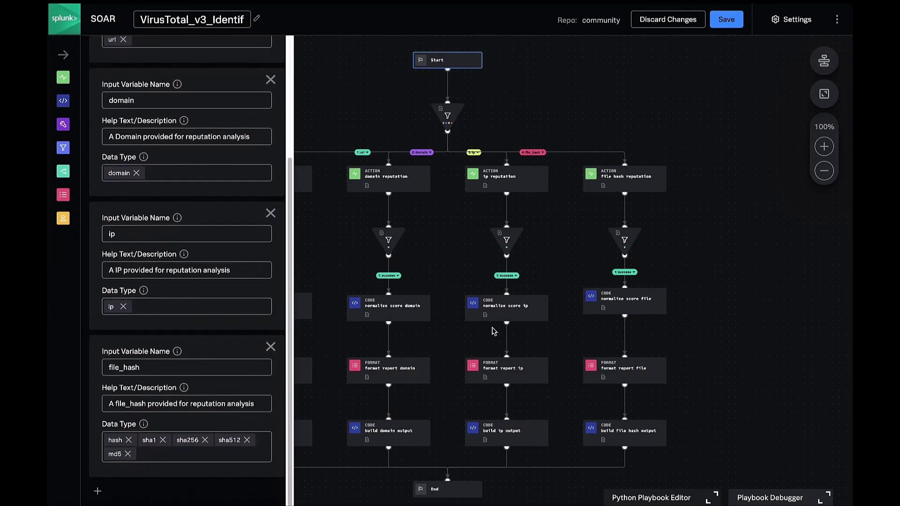
click(448, 495)
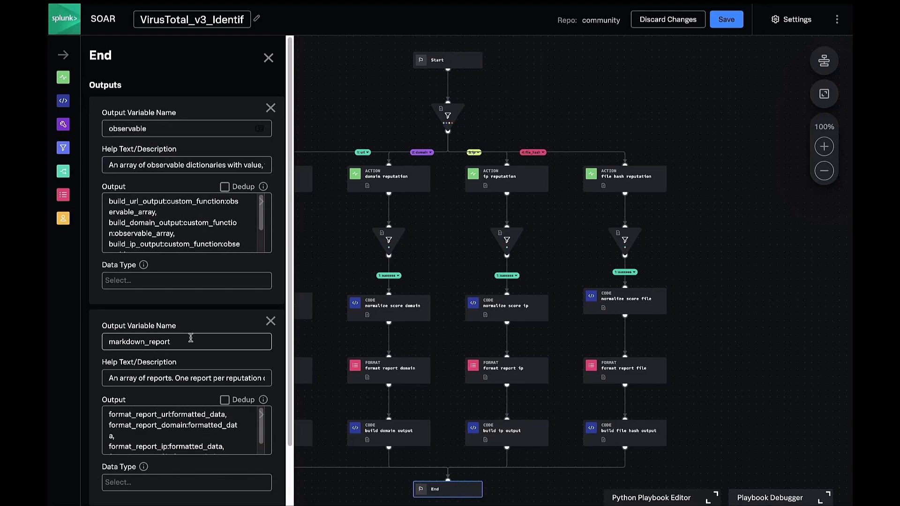
click(741, 281)
Save the playbook to the local repository with the comment 'cloned to local repository'
mouse_move(604, 190)
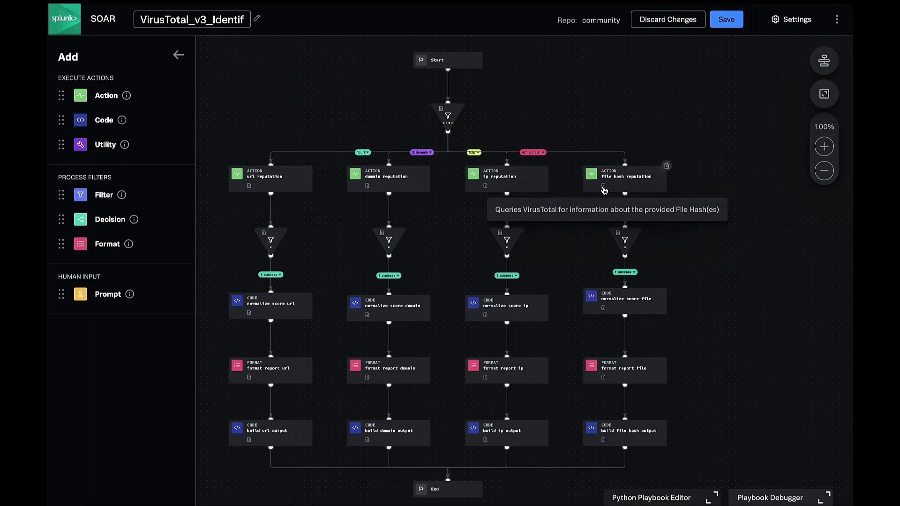
click(726, 19)
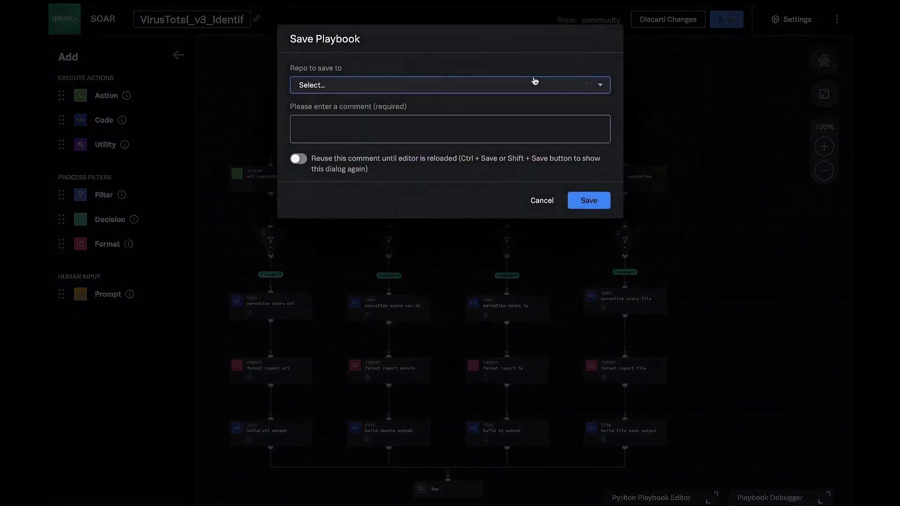
click(449, 89)
click(410, 114)
click(444, 130)
text(cloned)
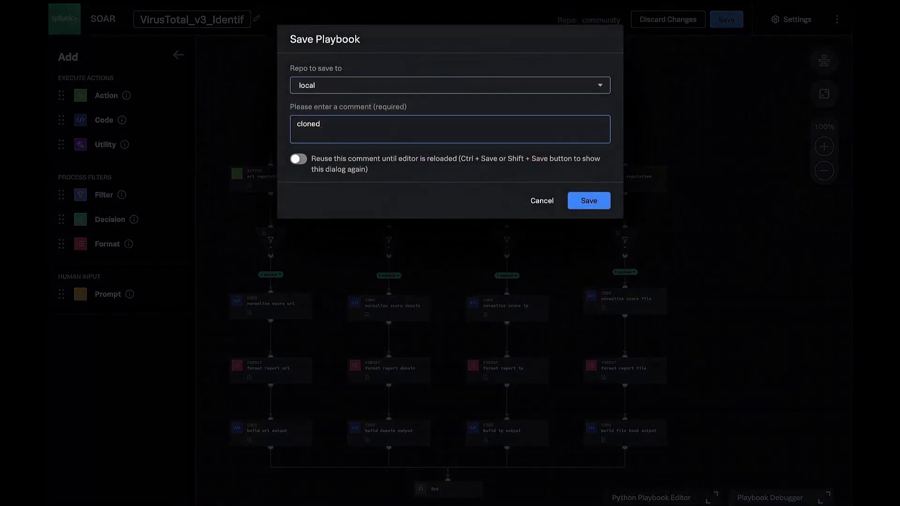
text( to local repository)
click(576, 200)
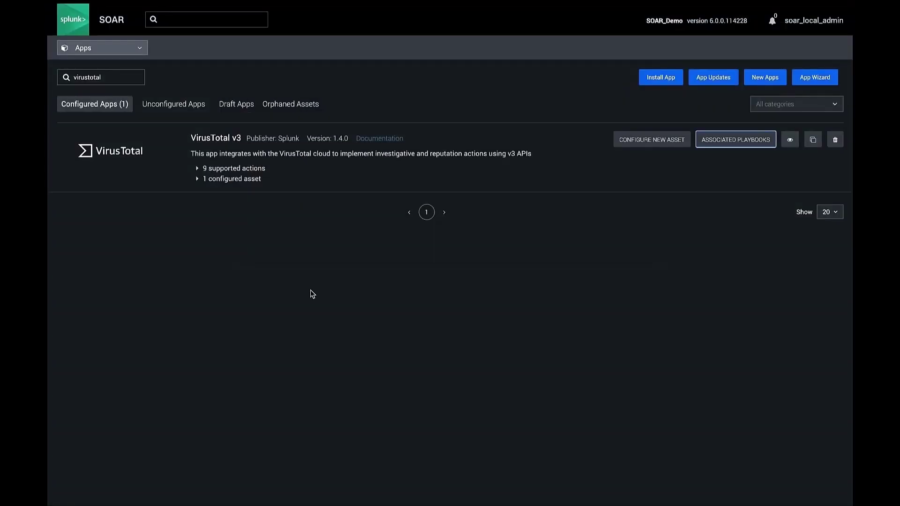
Open event 157 from My Events and expand its URL Artifact under Artifacts
click(104, 50)
mouse_move(99, 85)
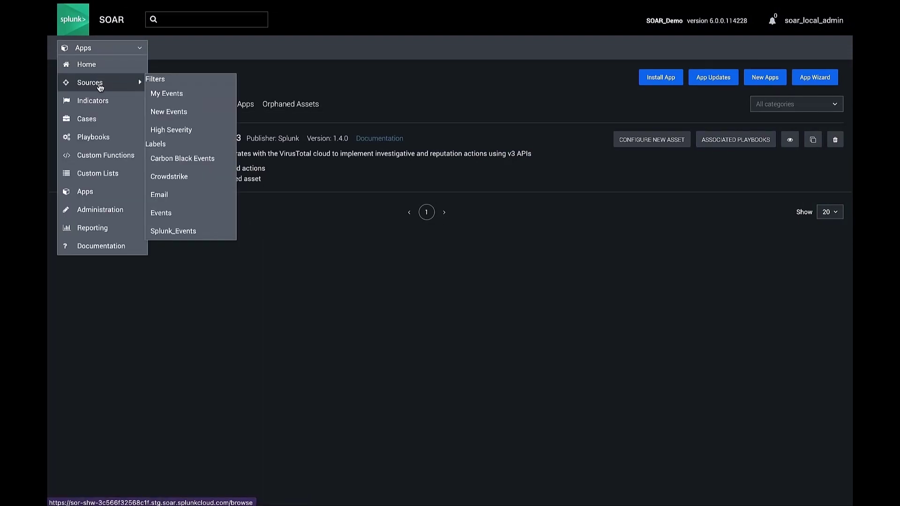
click(167, 95)
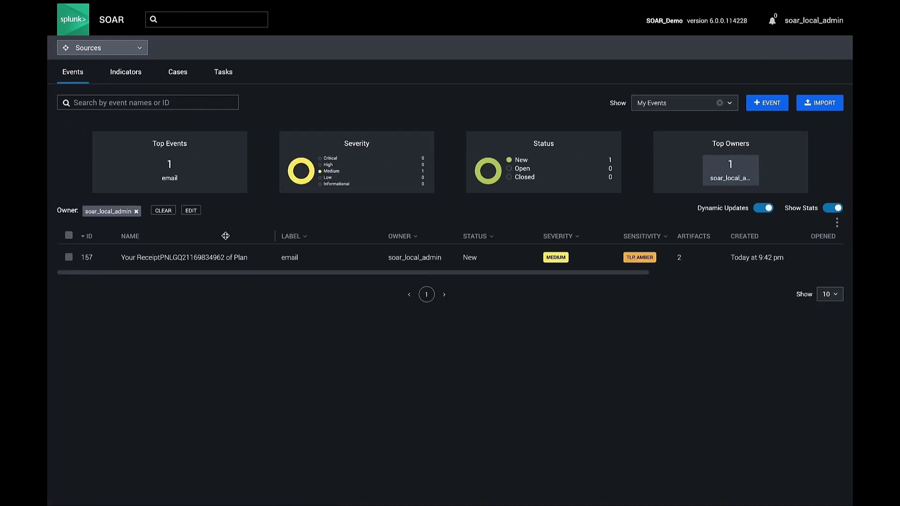
click(229, 265)
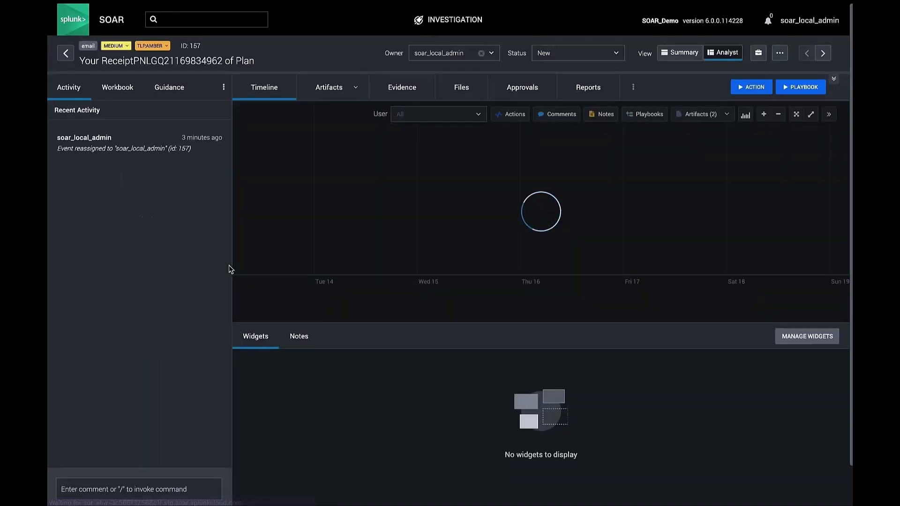
click(333, 96)
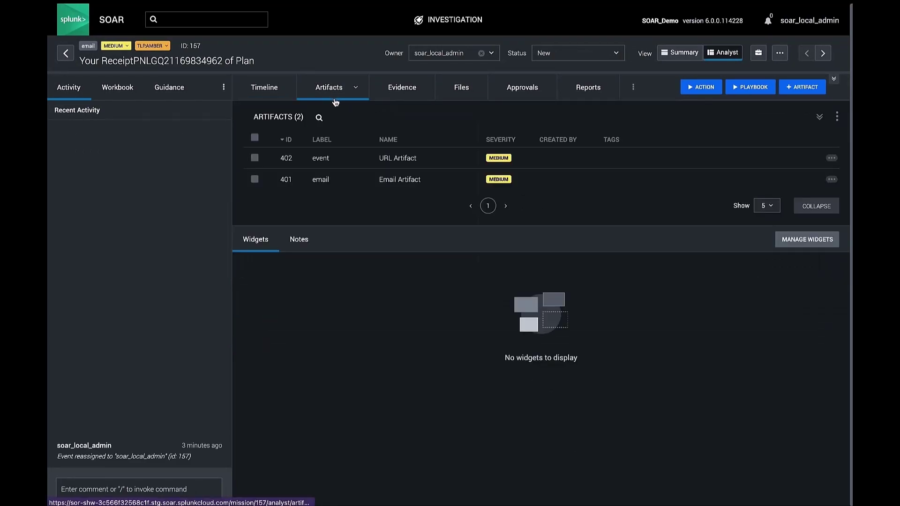
click(384, 158)
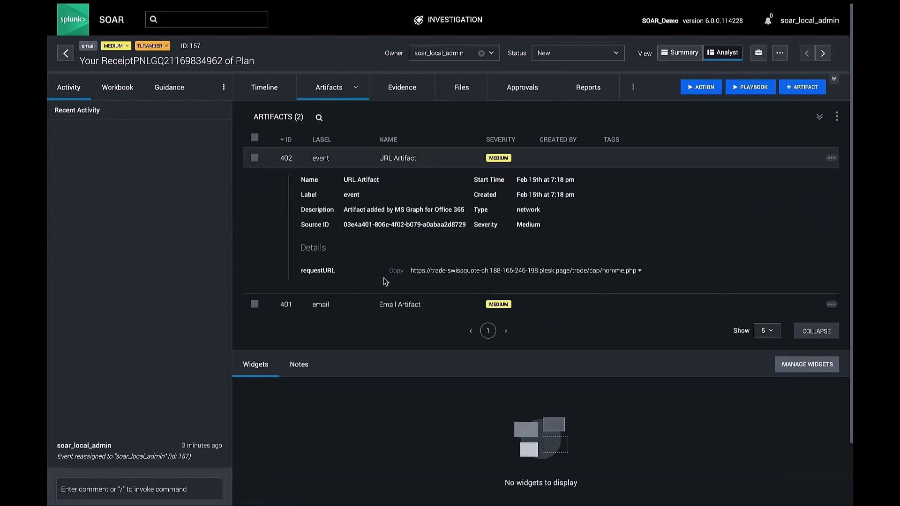
mouse_move(327, 277)
Create a new Automation playbook from the playbooks list
click(94, 25)
click(80, 47)
click(70, 123)
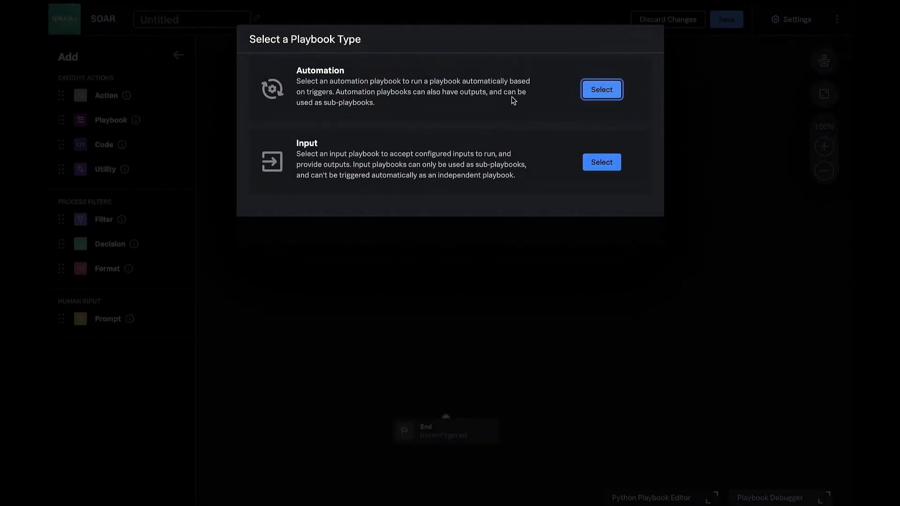
click(603, 90)
Name the playbook 'My custom playbook' and close its settings
click(182, 20)
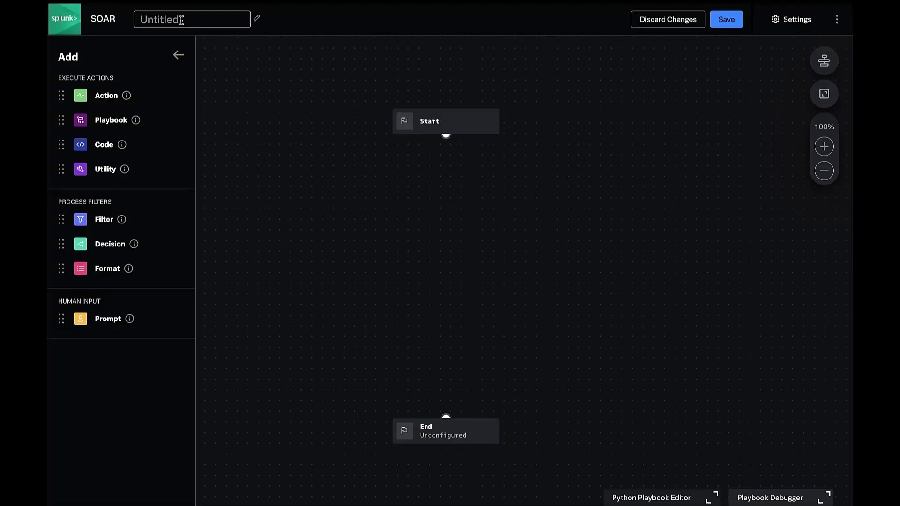
text(My custom playbook)
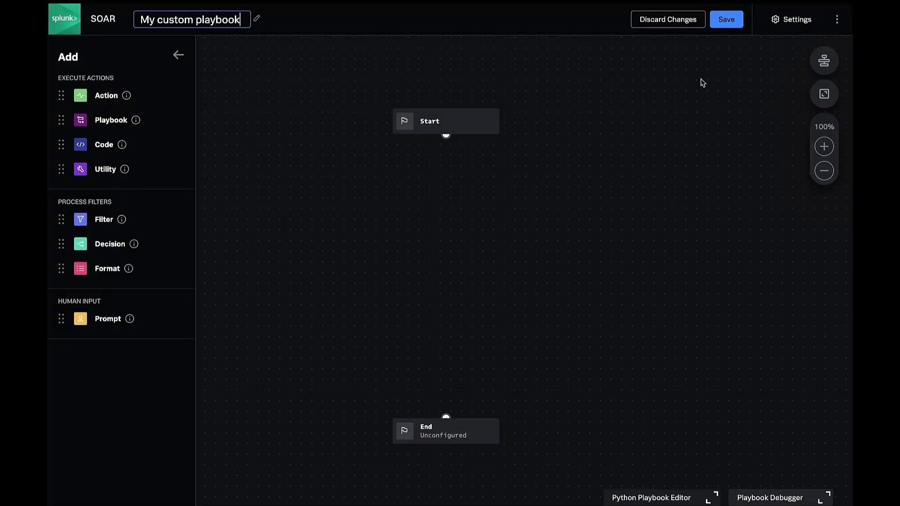
key(Return)
click(708, 135)
click(623, 135)
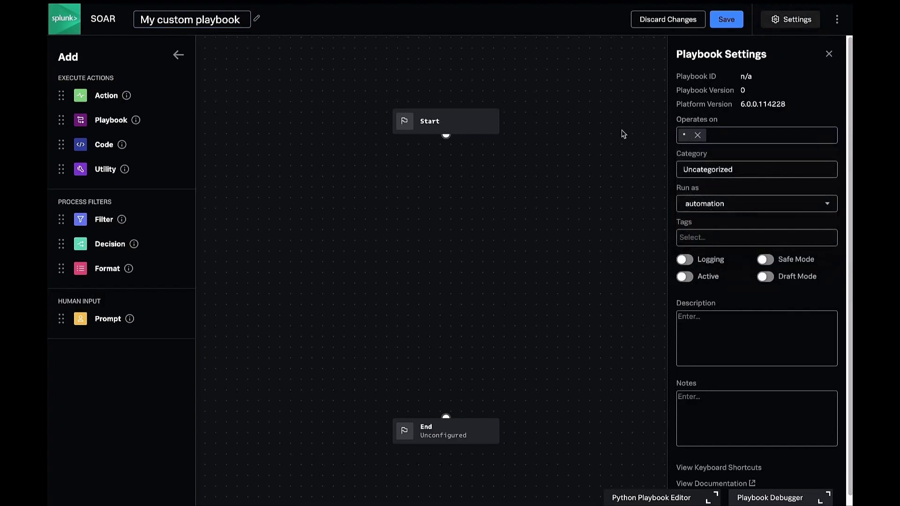
click(550, 111)
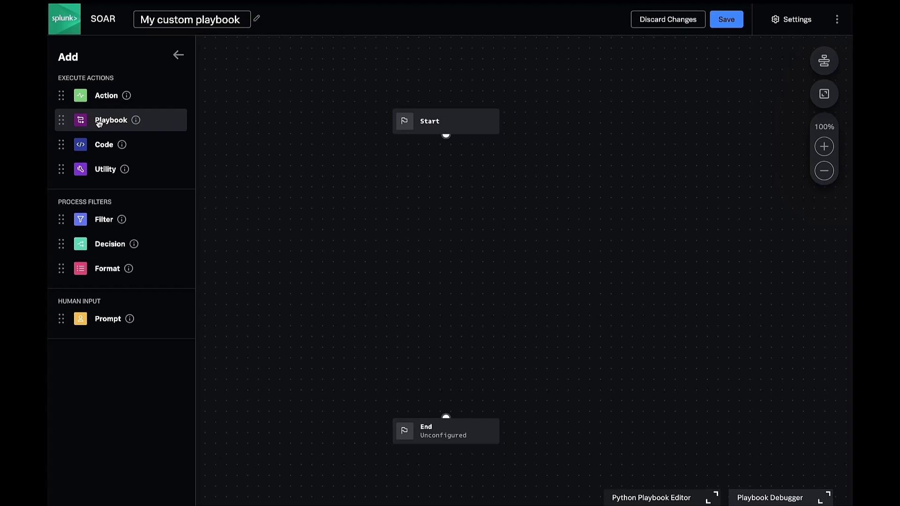
Add a local VirusTotal_v3_Identifier_Reputation_Analysis playbook block after Start, url from artifact:*.cef.requestURL
drag(98, 121, 453, 127)
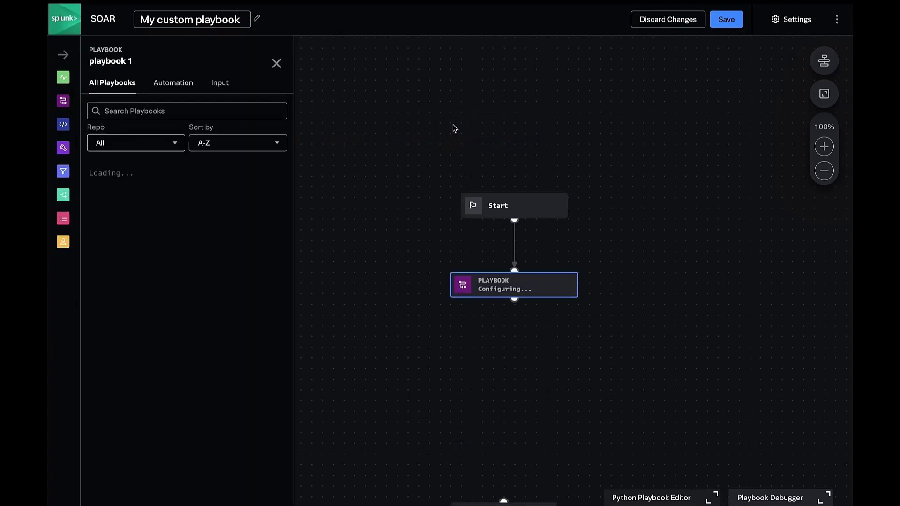
click(219, 83)
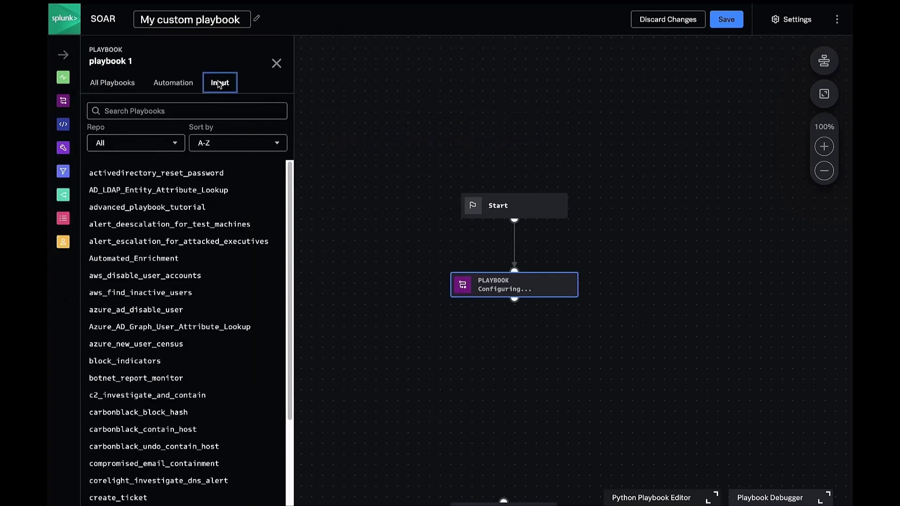
click(141, 143)
click(103, 202)
click(141, 349)
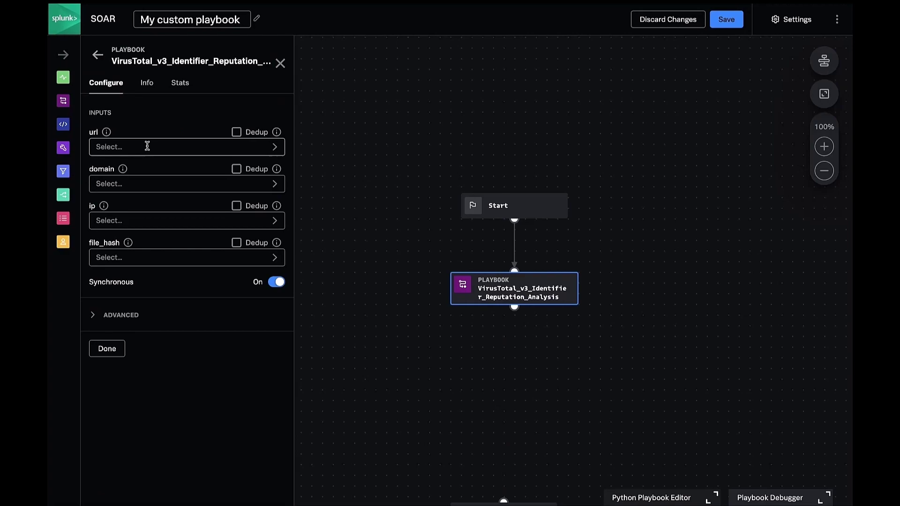
click(147, 146)
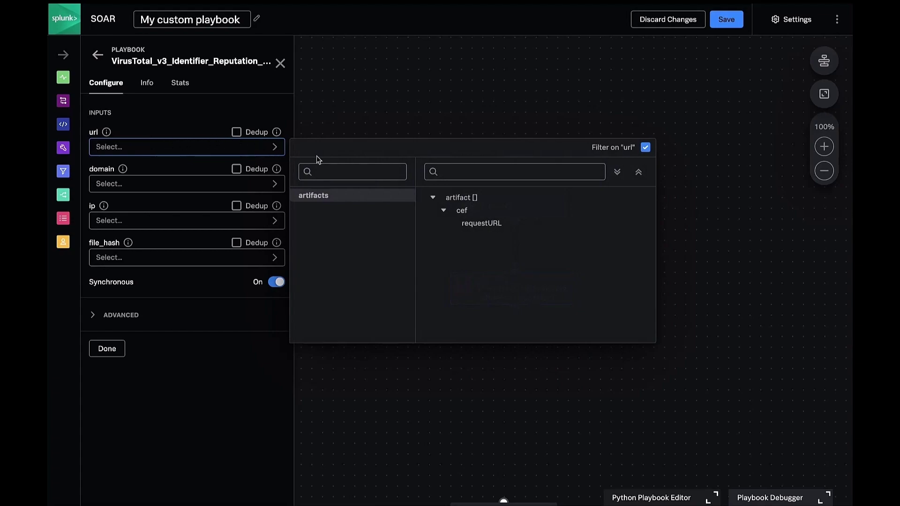
click(488, 231)
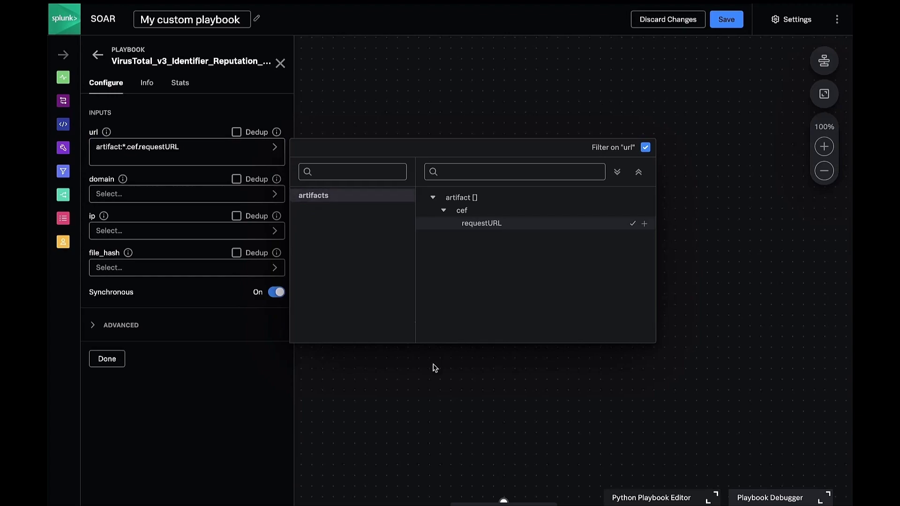
click(409, 389)
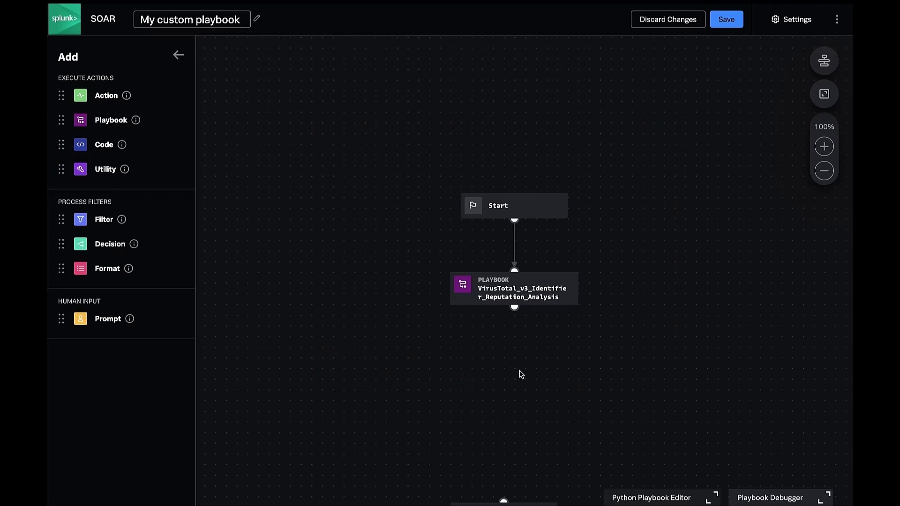
Save the playbook with the comment 'initial commit'
click(730, 22)
text(initial commit)
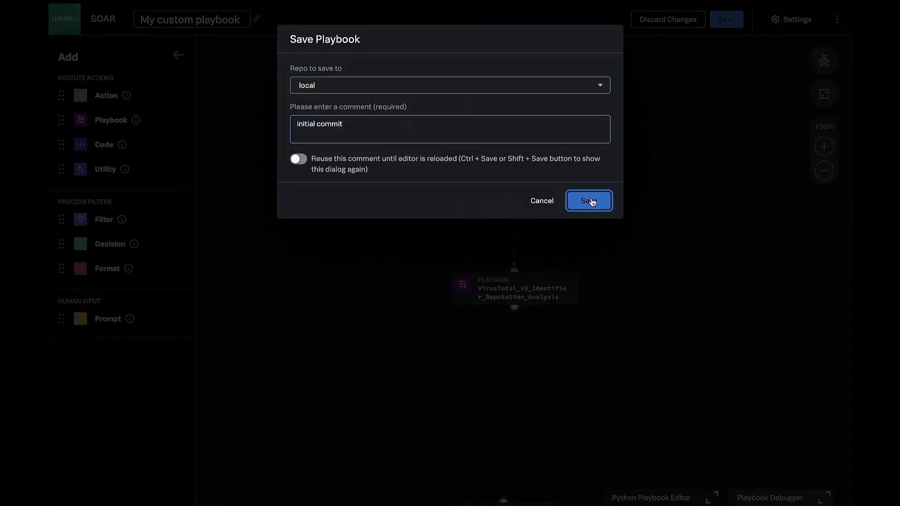
click(589, 201)
Test-run the playbook on event 157 in the debugger and review the reputation outputs
click(773, 499)
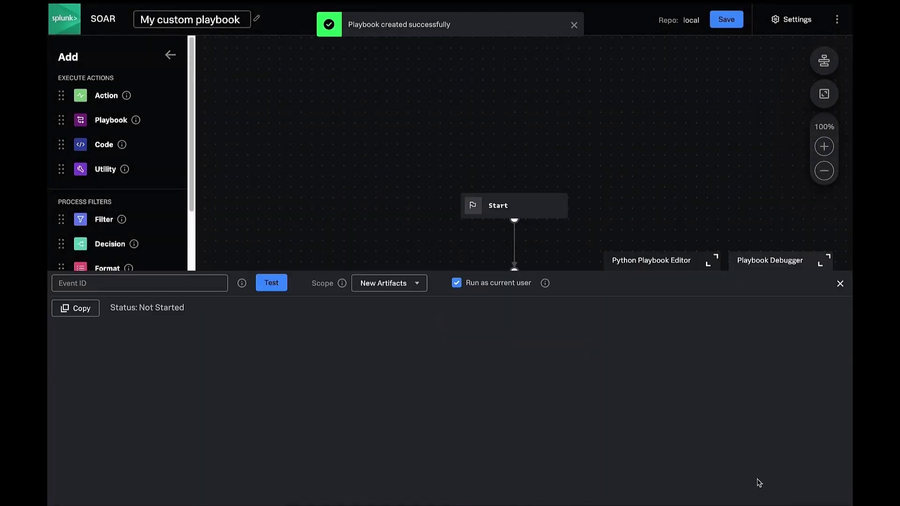
click(77, 284)
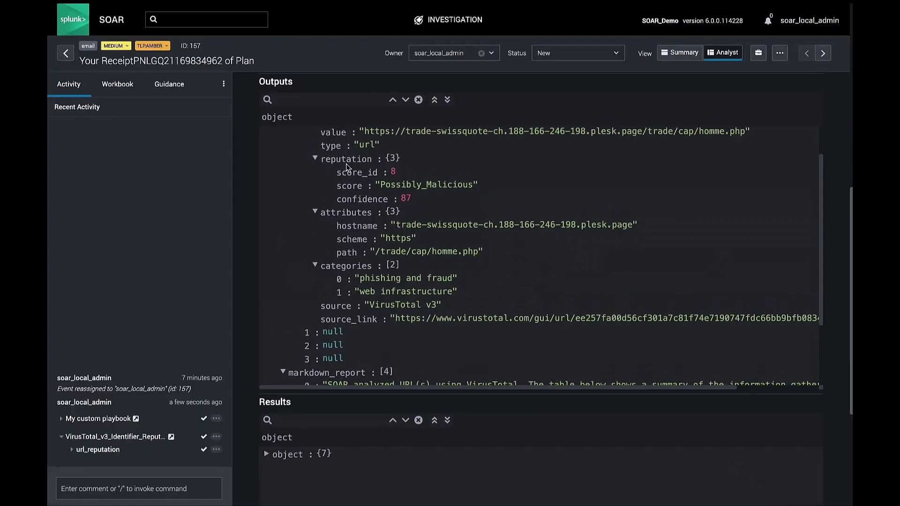
scroll(330, 178, up, 1)
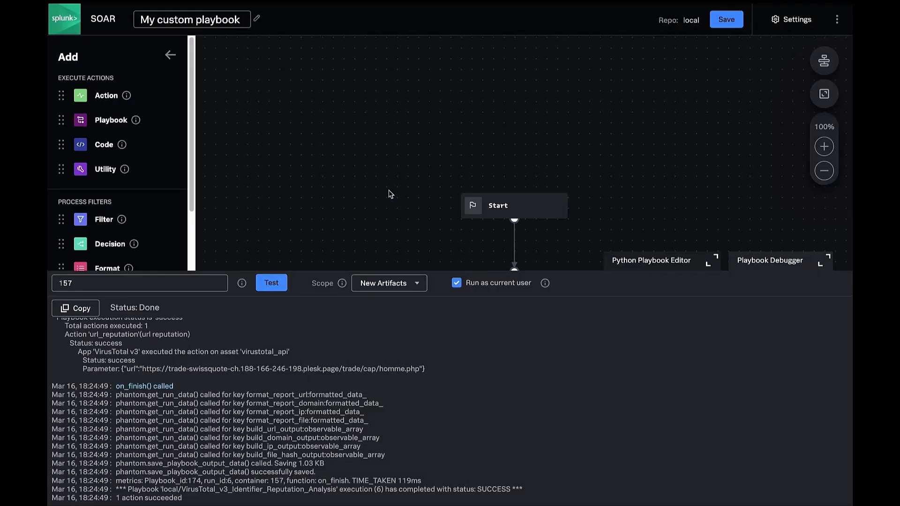
click(802, 265)
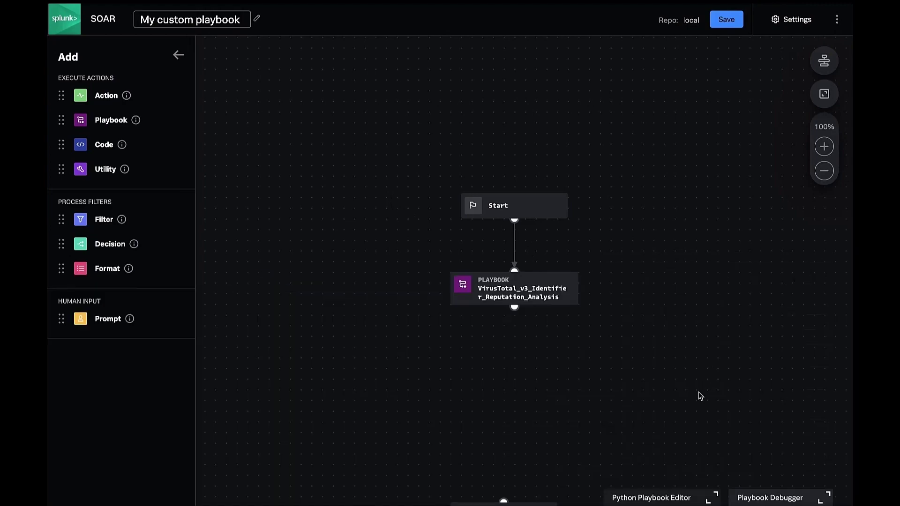
drag(701, 396, 631, 287)
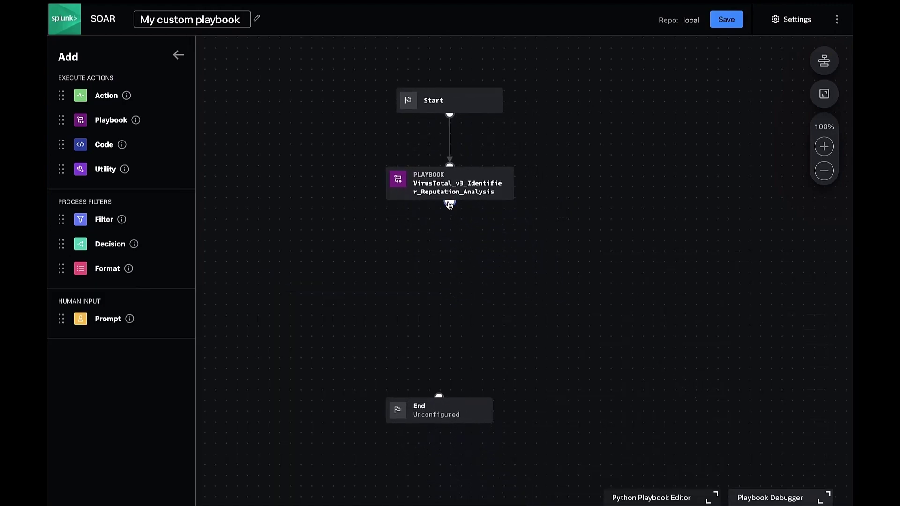
Add a filter block after the reputation playbook, discarding an accidental action block
click(451, 252)
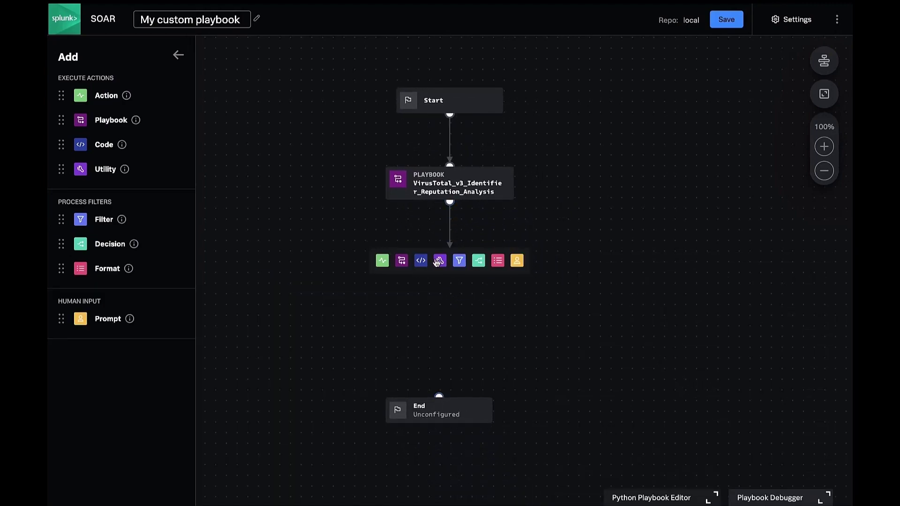
click(381, 265)
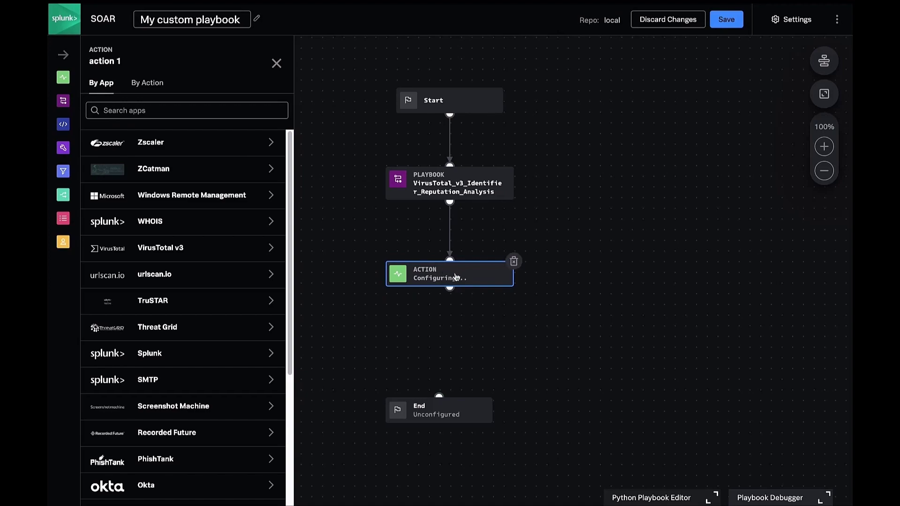
click(514, 261)
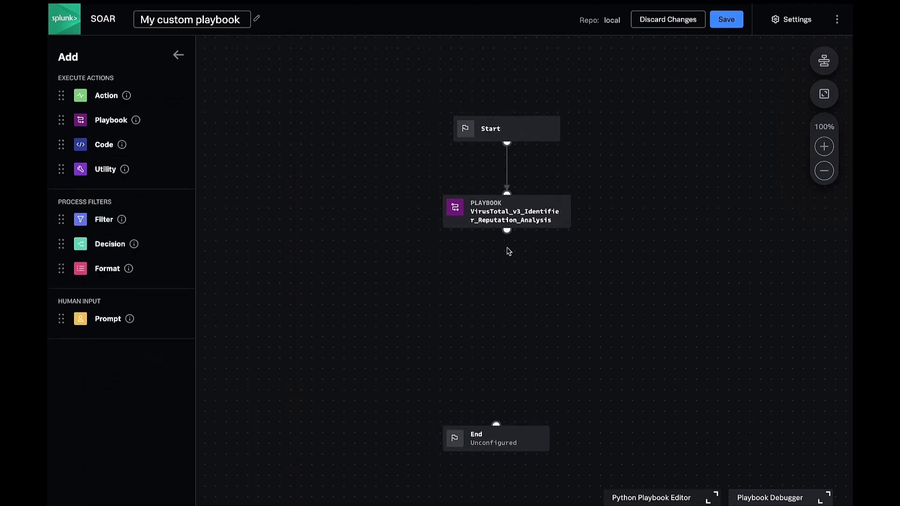
drag(506, 230, 512, 270)
click(516, 279)
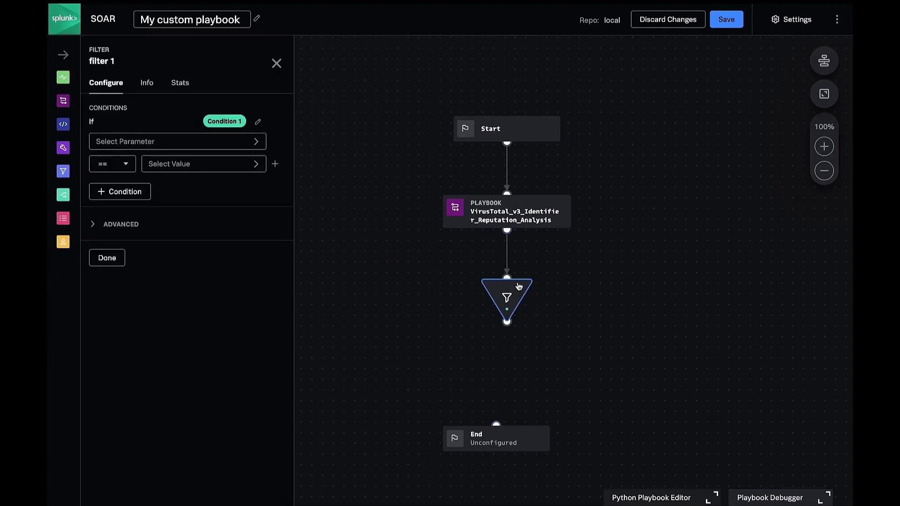
Set filter Condition 1 to the playbook's reputation.score_id >= 8
click(206, 141)
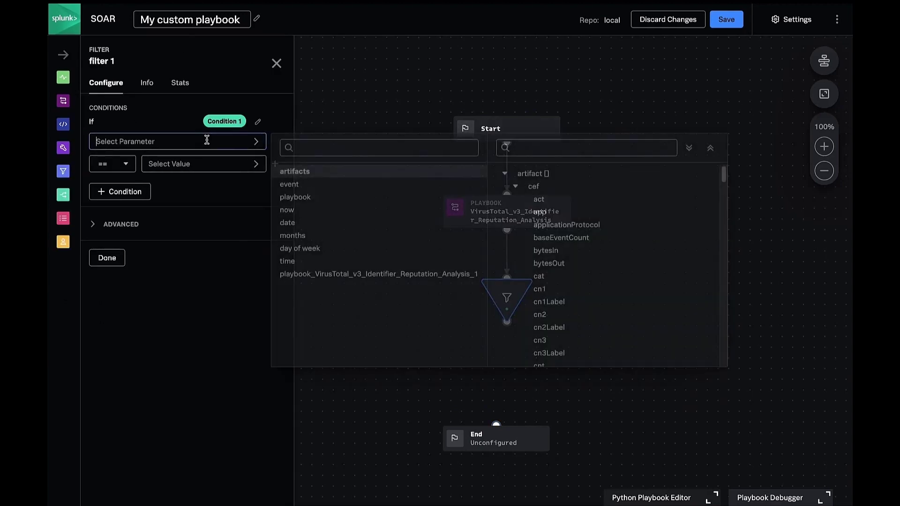
click(402, 277)
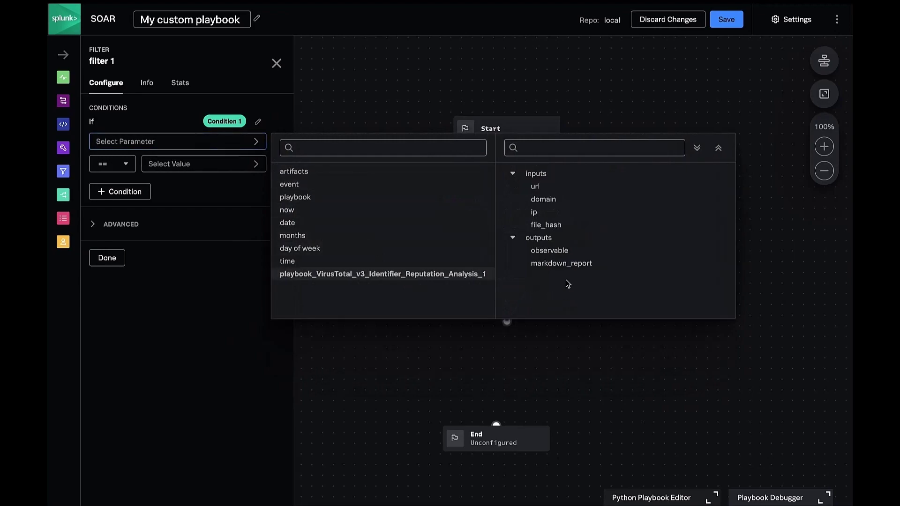
click(725, 252)
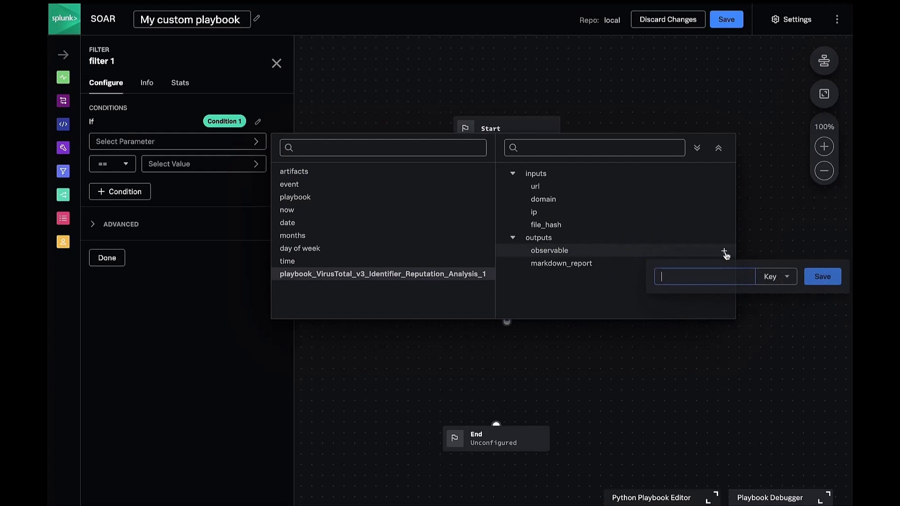
text(reputation.s)
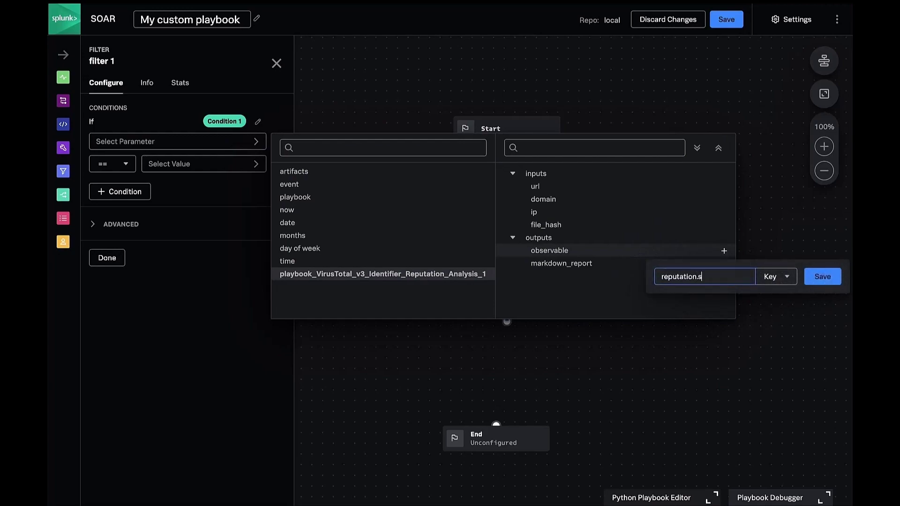
text(core_id)
key(Return)
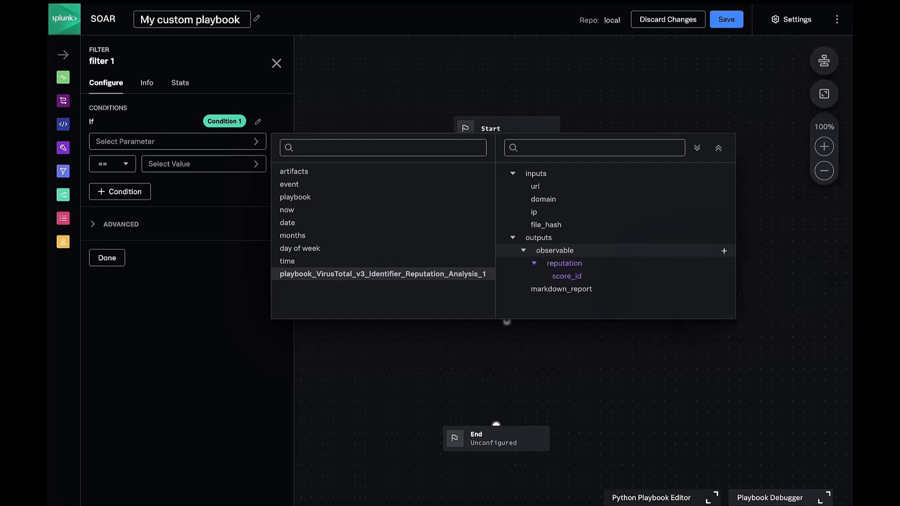
click(569, 277)
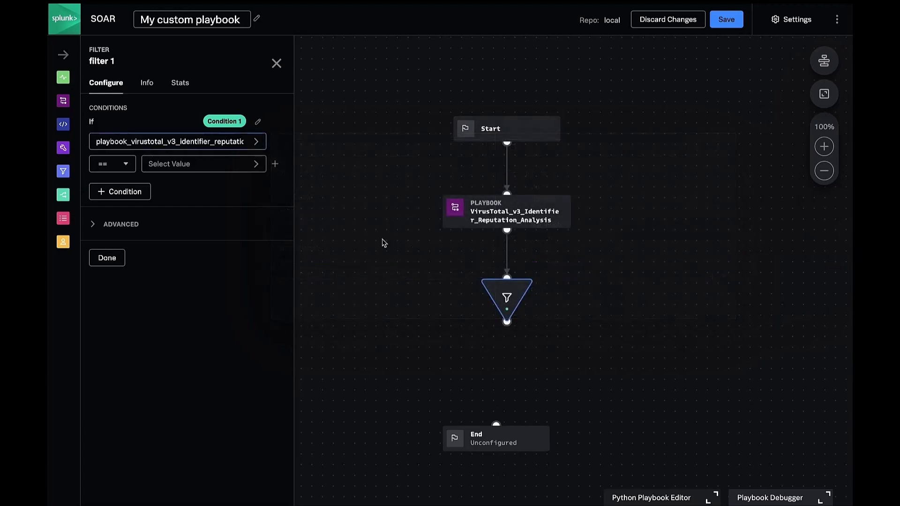
click(125, 164)
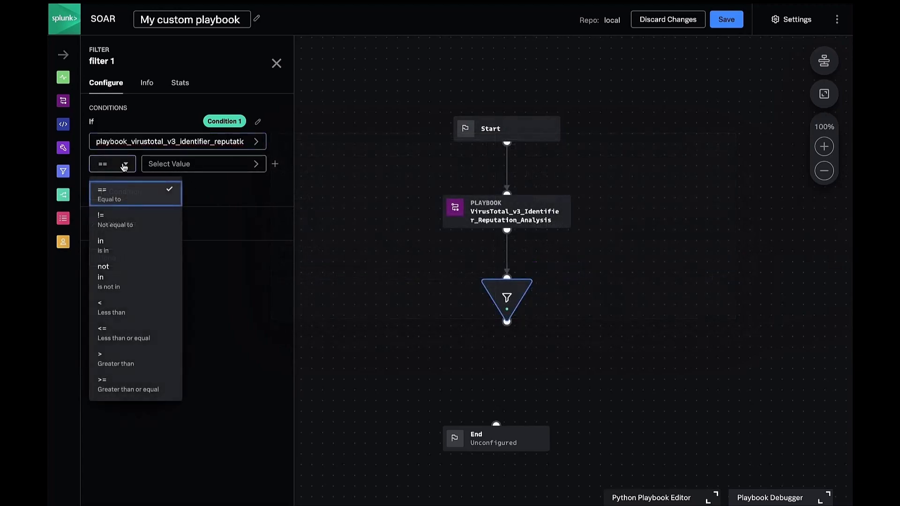
click(121, 390)
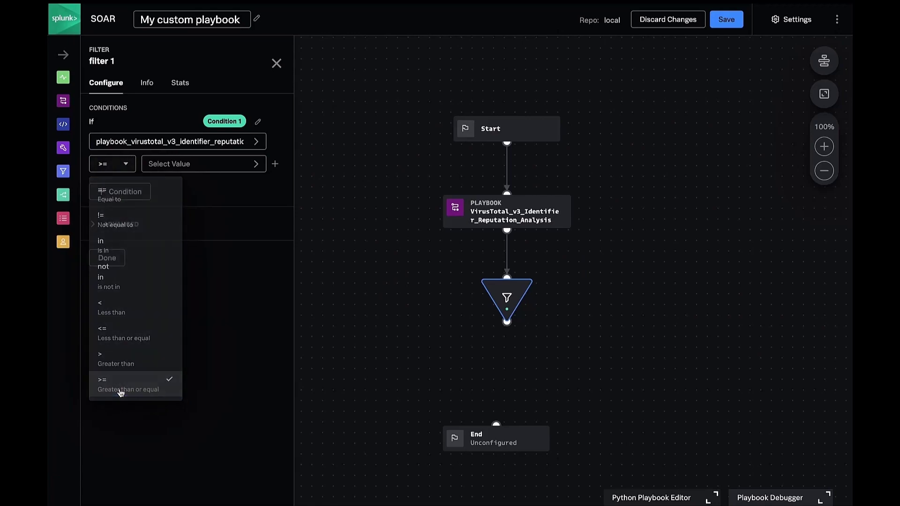
click(167, 163)
text(8)
key(Return)
drag(511, 334, 518, 371)
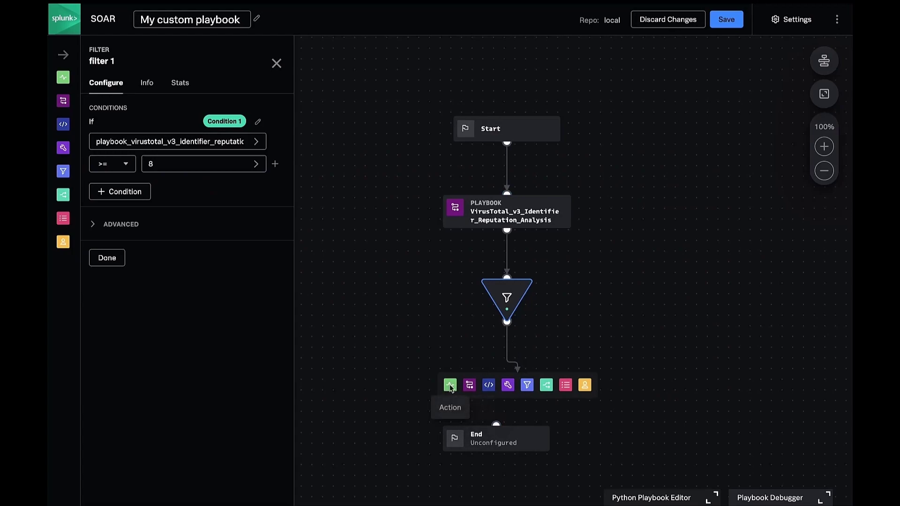
Add a Zscaler block url action under filter Condition 1
click(450, 385)
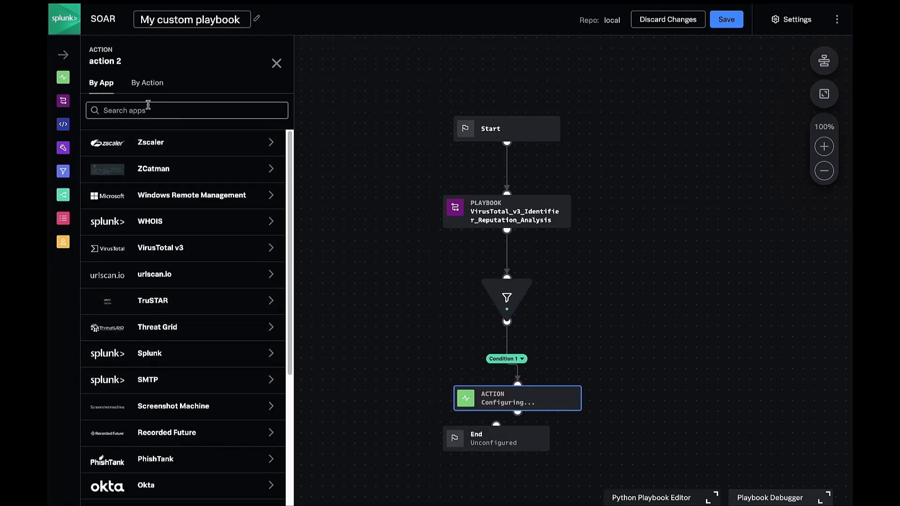
click(157, 147)
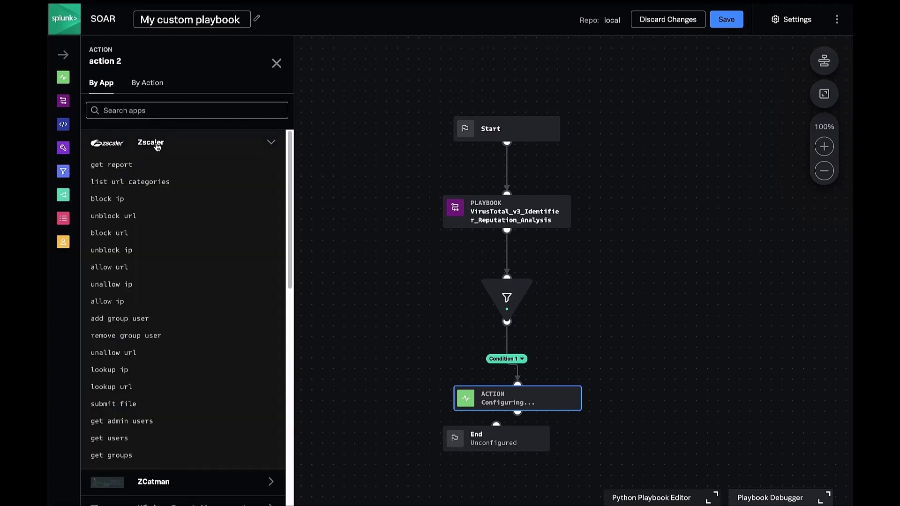
click(115, 234)
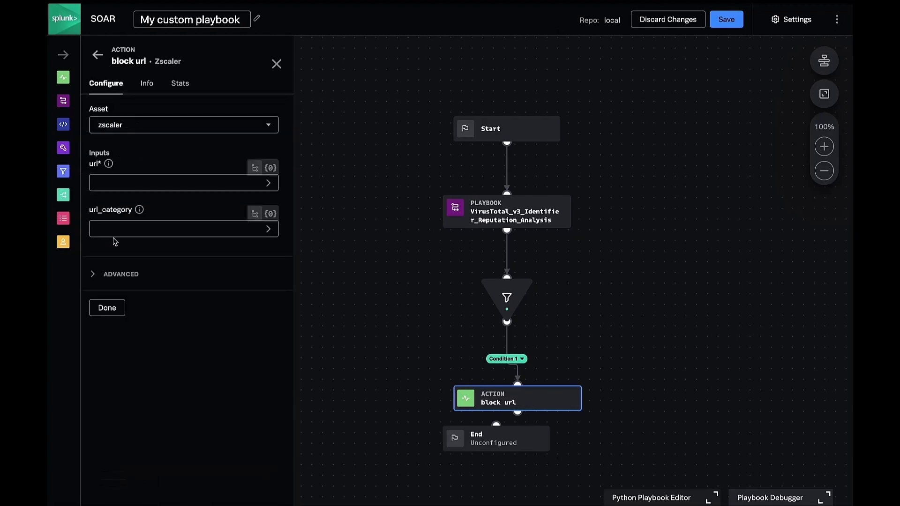
Set the block url input to filter_1 condition_1 observable.value and connect it to End
click(193, 186)
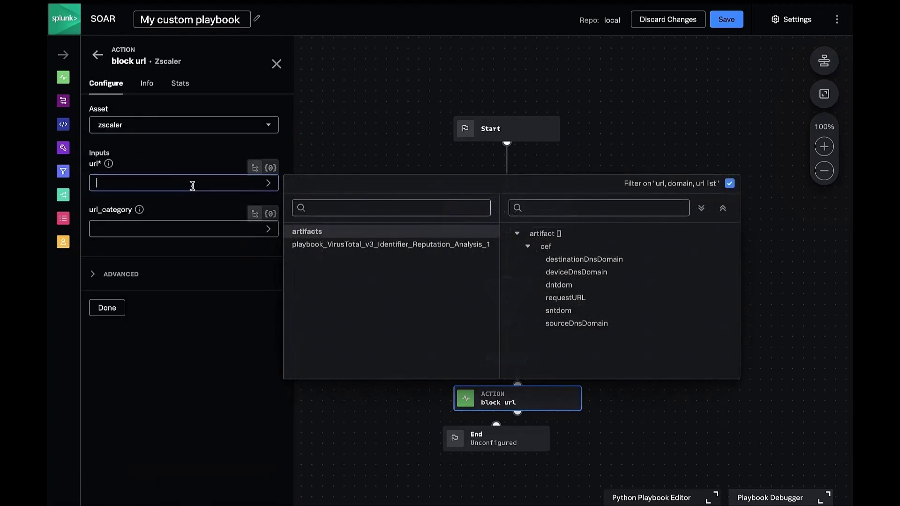
click(729, 183)
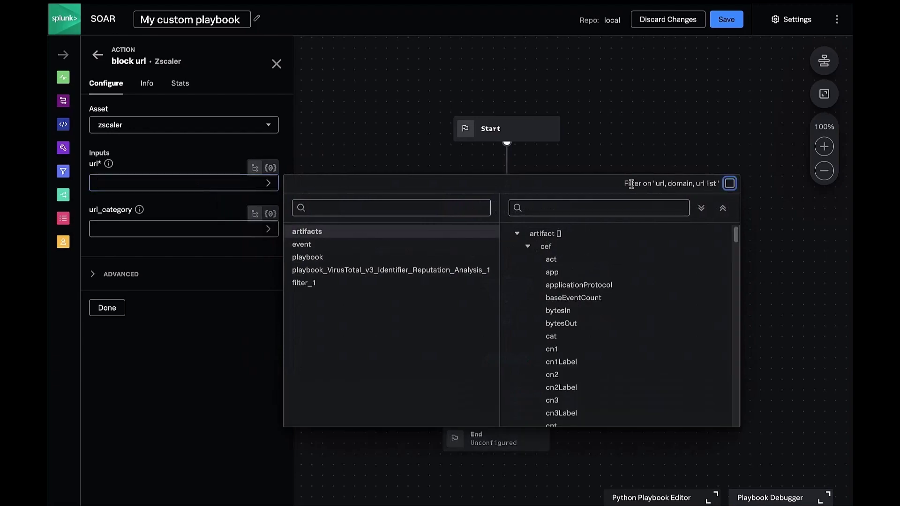
click(314, 284)
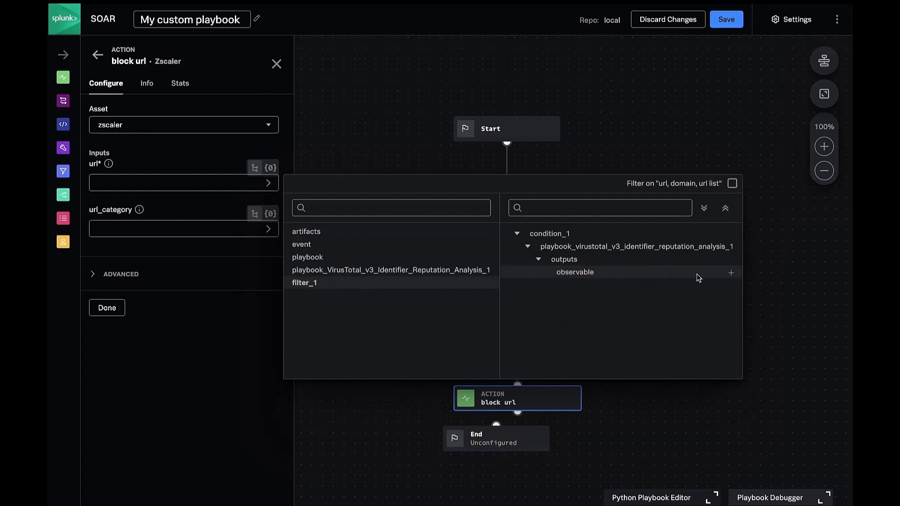
click(730, 273)
text(va)
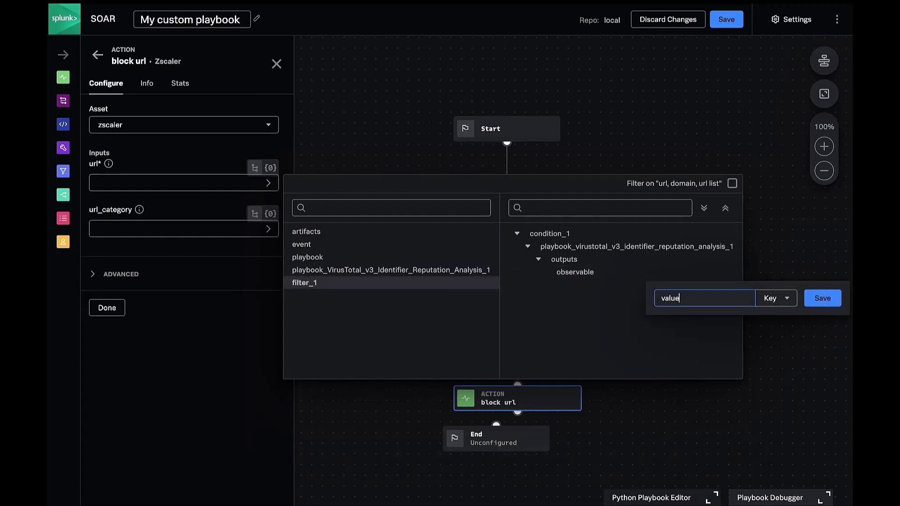
text(lue)
key(Return)
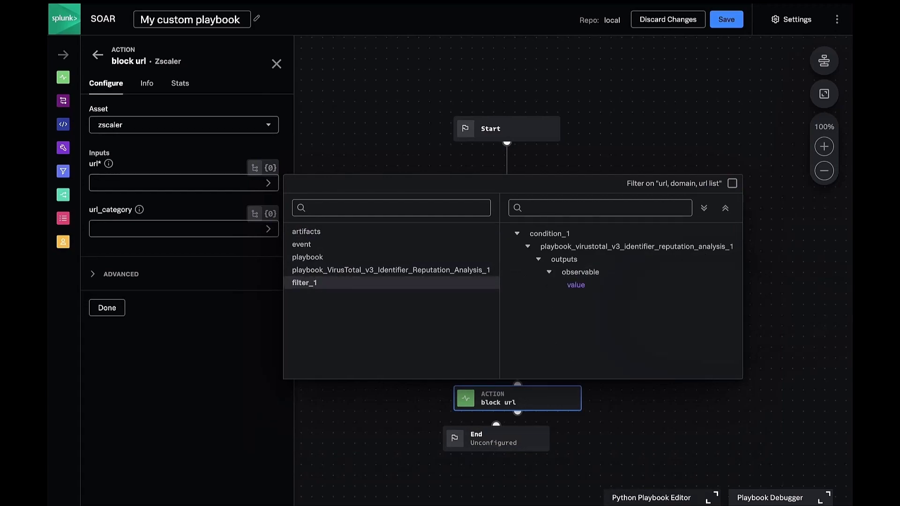
click(576, 285)
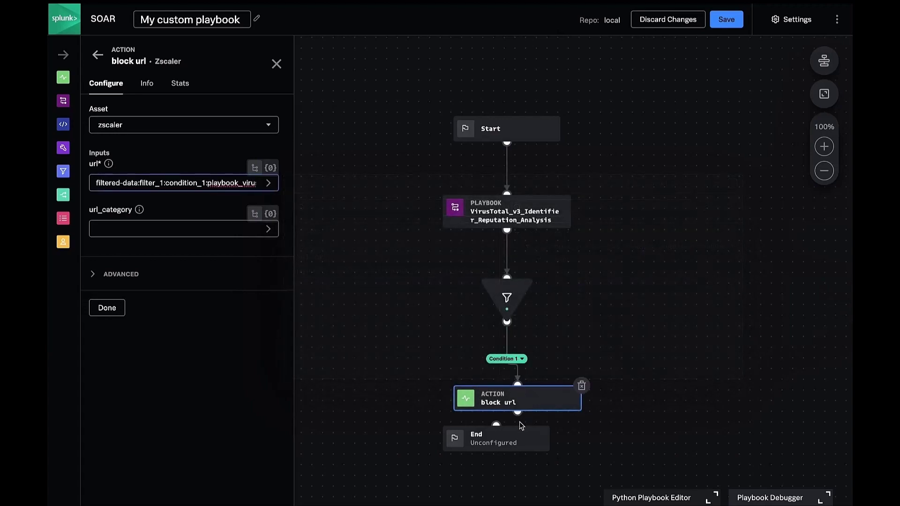
drag(520, 419, 507, 446)
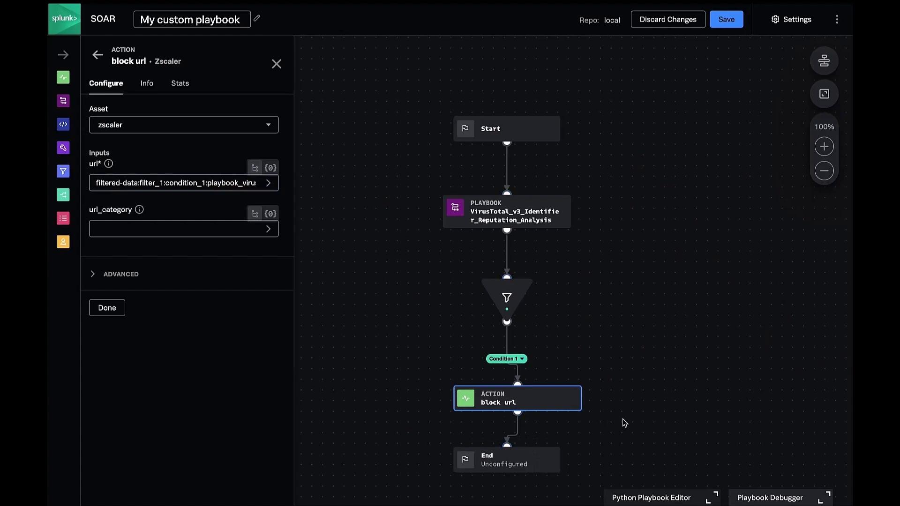
Save the playbook with the comment 'second commi'
click(729, 21)
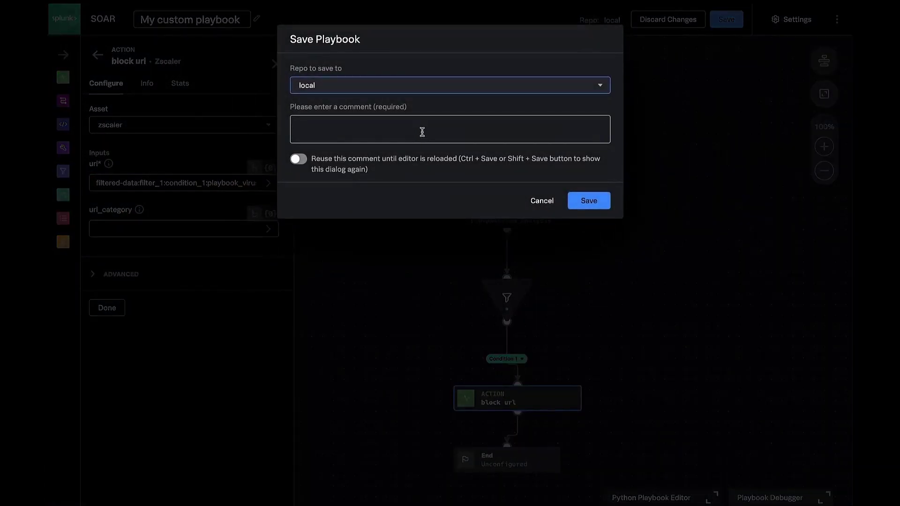
click(422, 132)
text(second )
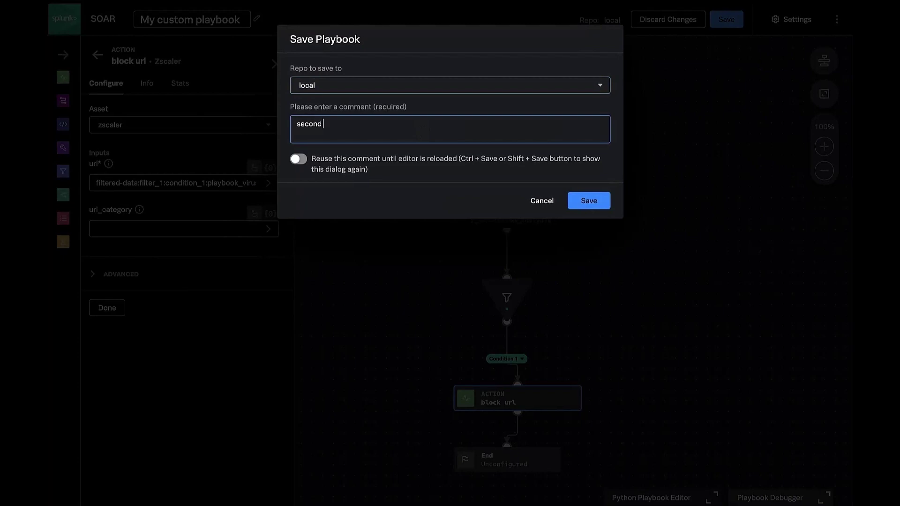
text(commit)
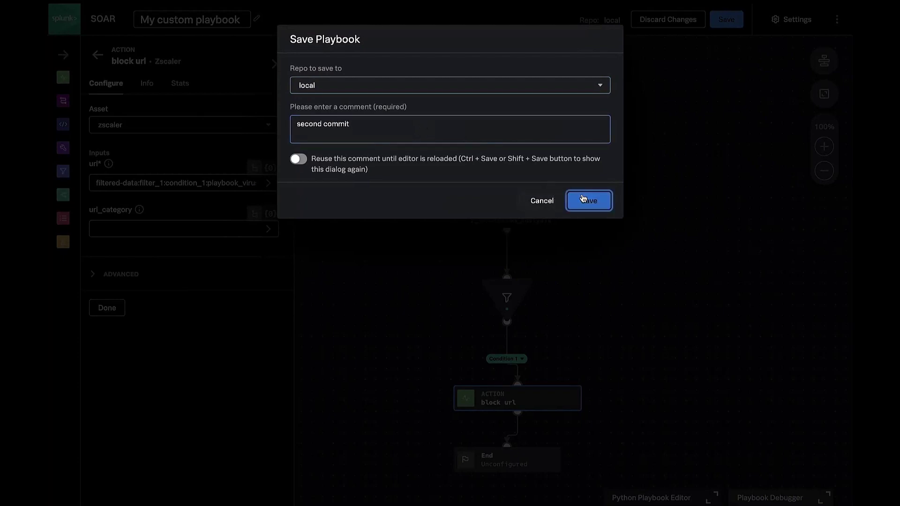
click(588, 201)
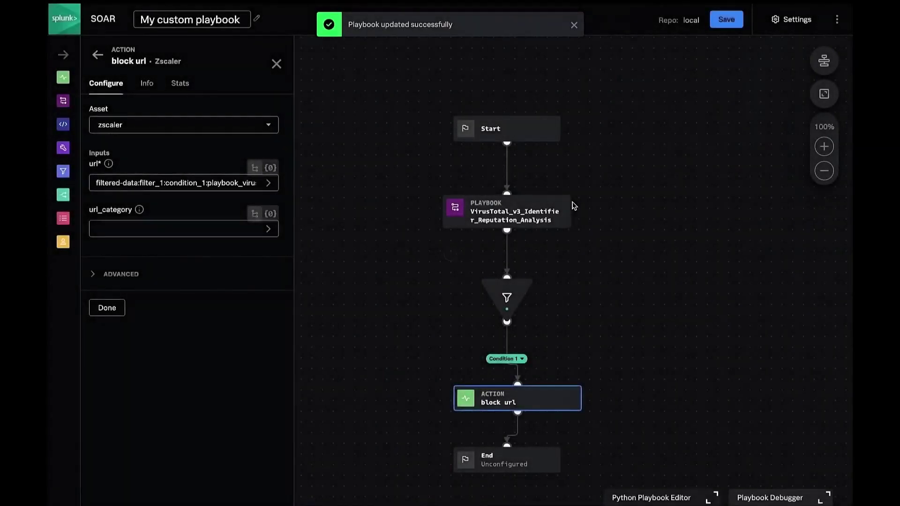
Test the playbook on container 157 and check the Zscaler block url results
click(780, 498)
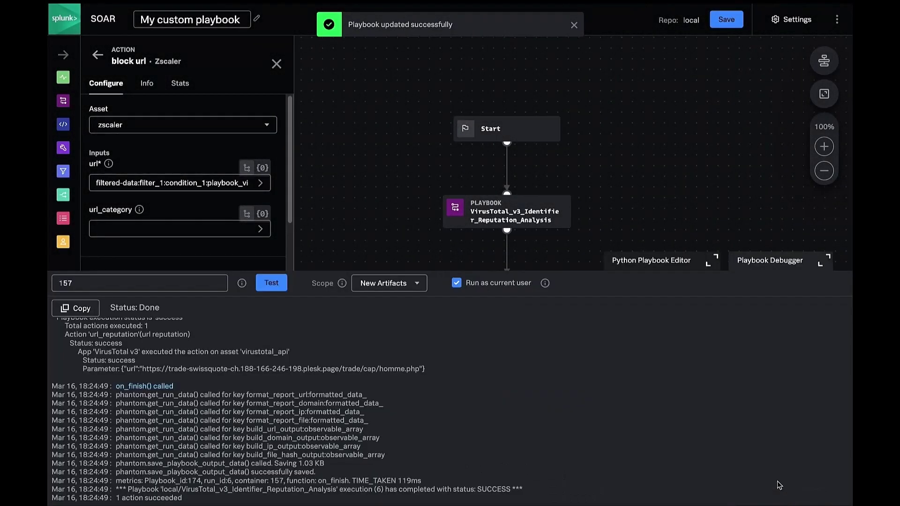
click(276, 283)
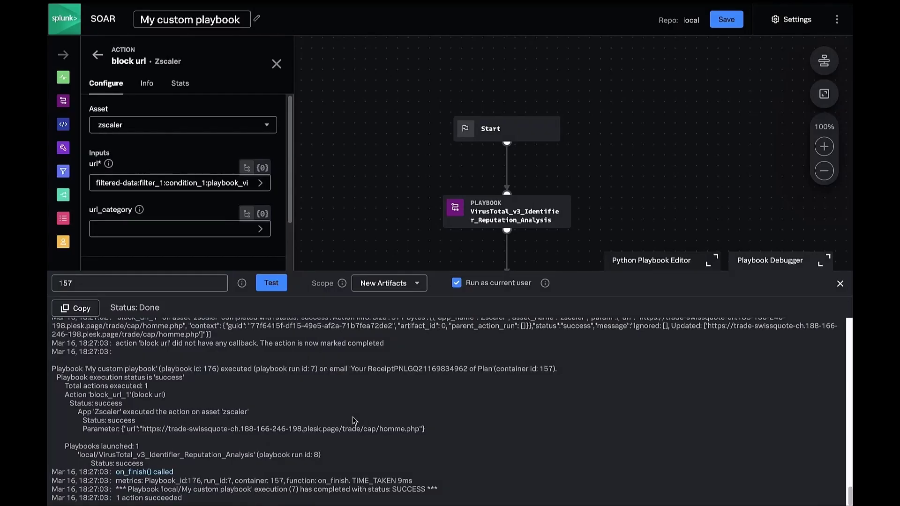
scroll(353, 421, up, 10)
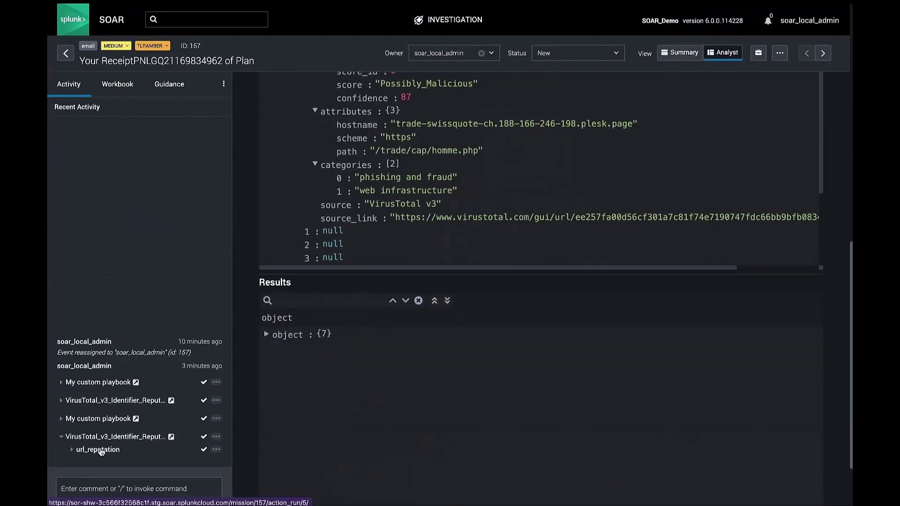
click(62, 405)
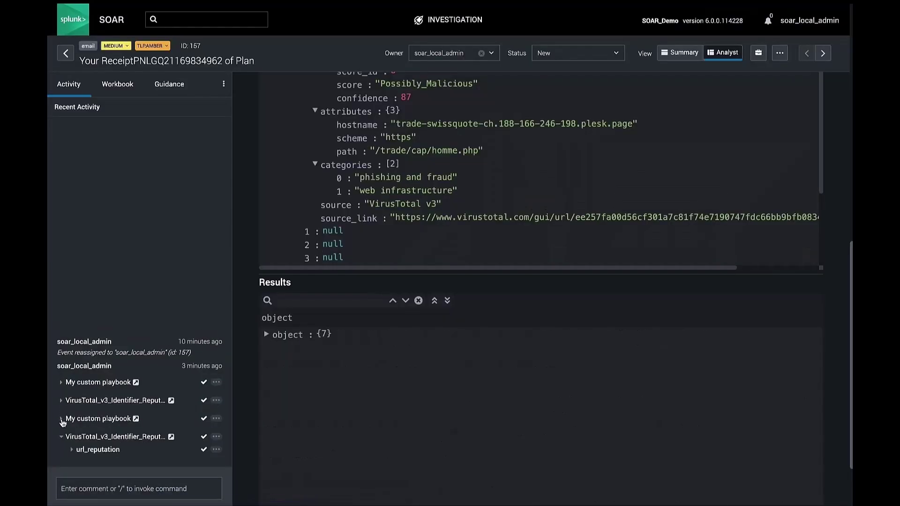
click(97, 420)
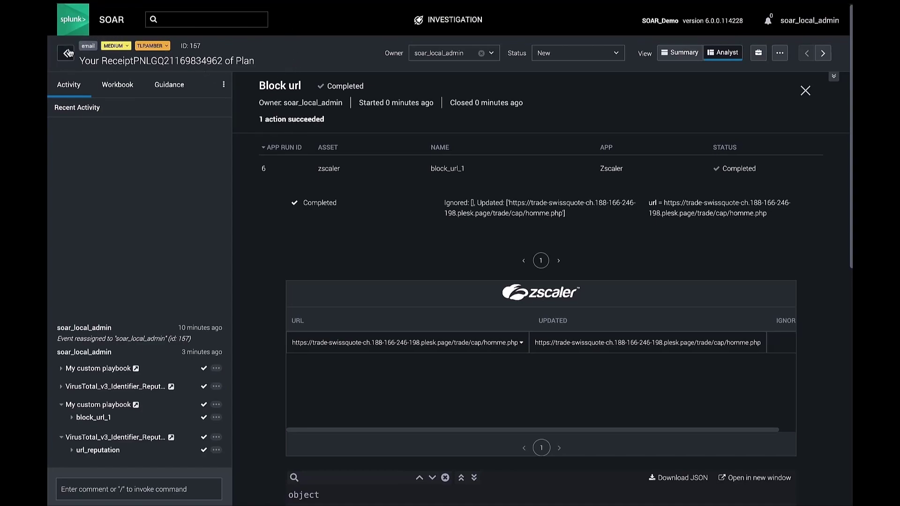
click(66, 54)
Go to Playbooks and search for 'reputation_analysis' to list the six matching playbooks
click(74, 49)
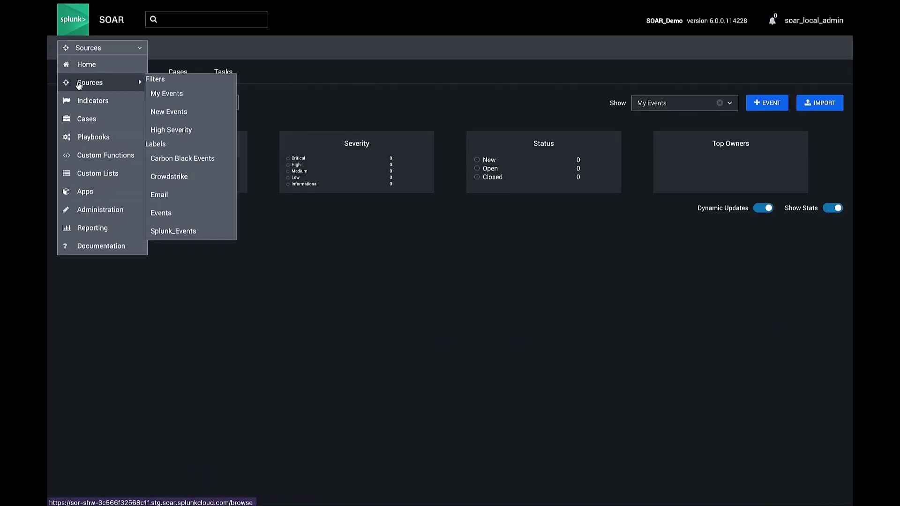
click(93, 137)
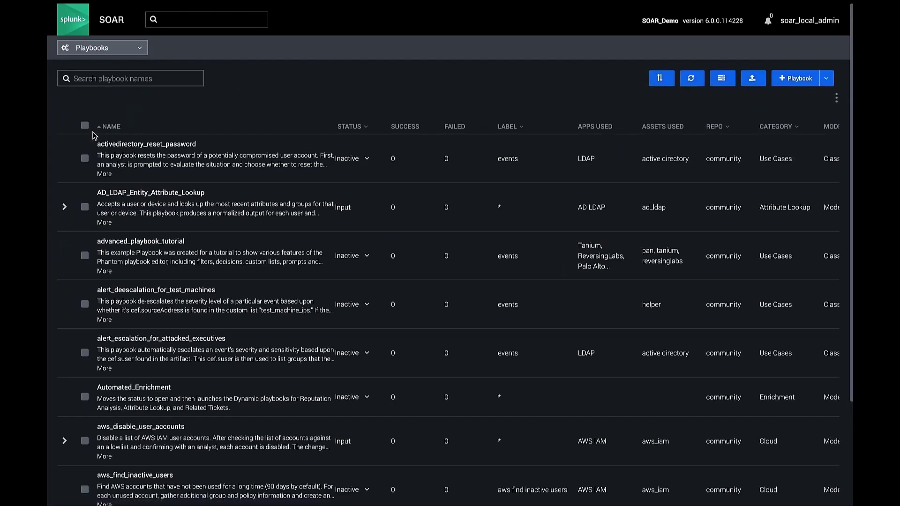
click(136, 80)
text(reputation_analysis)
key(Return)
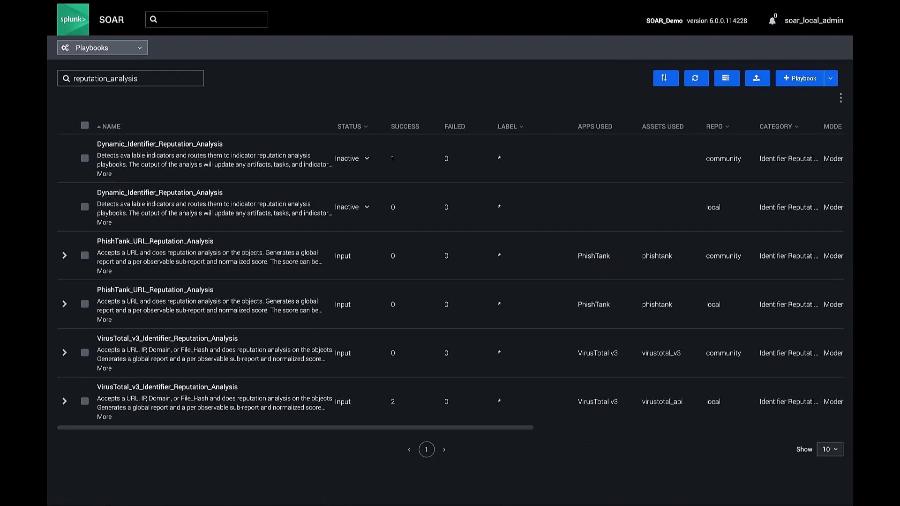